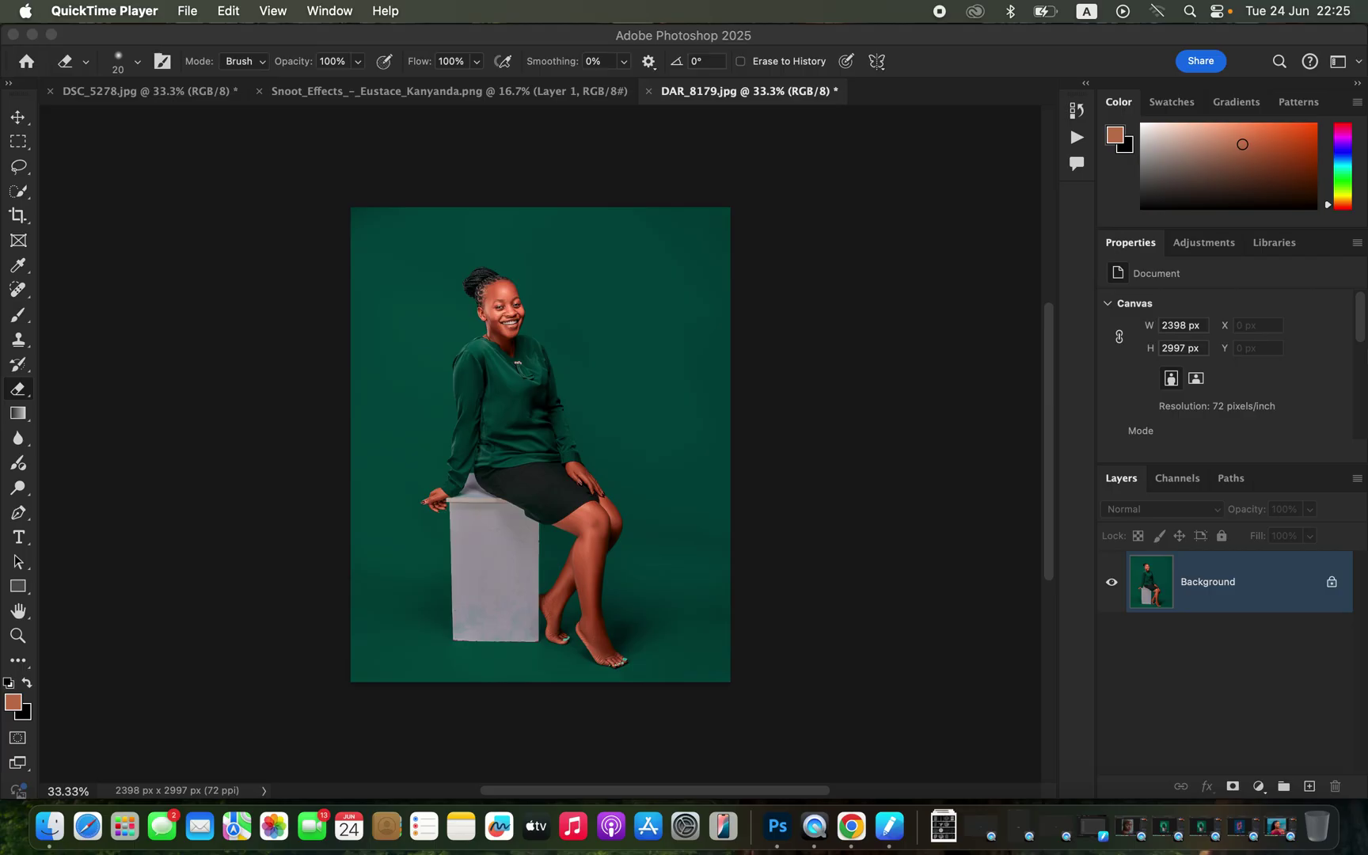
# Look over the snoot effects pattern sheet and return to the DAR_8179.jpg portrait
pyautogui.click(548, 97)
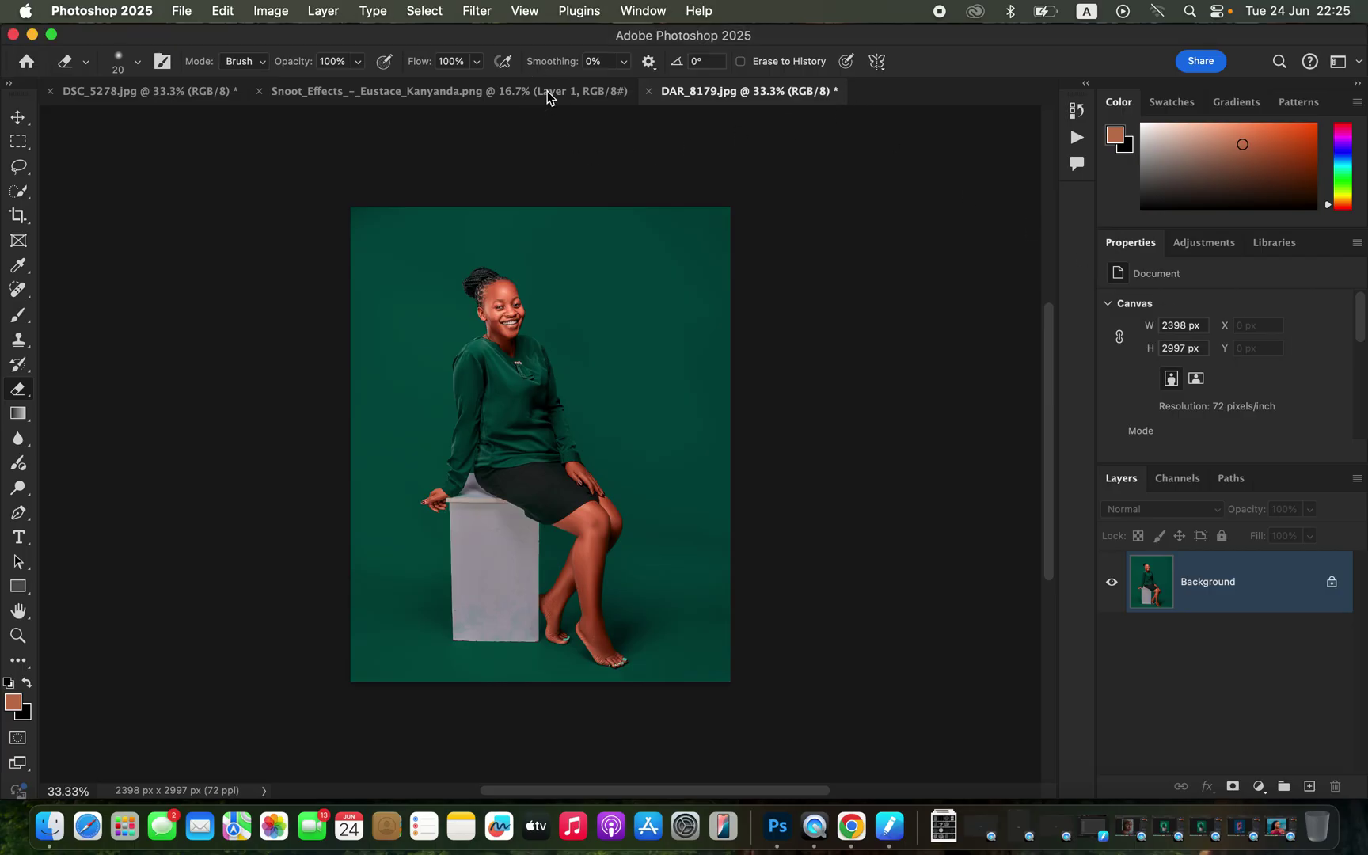
pyautogui.click(532, 90)
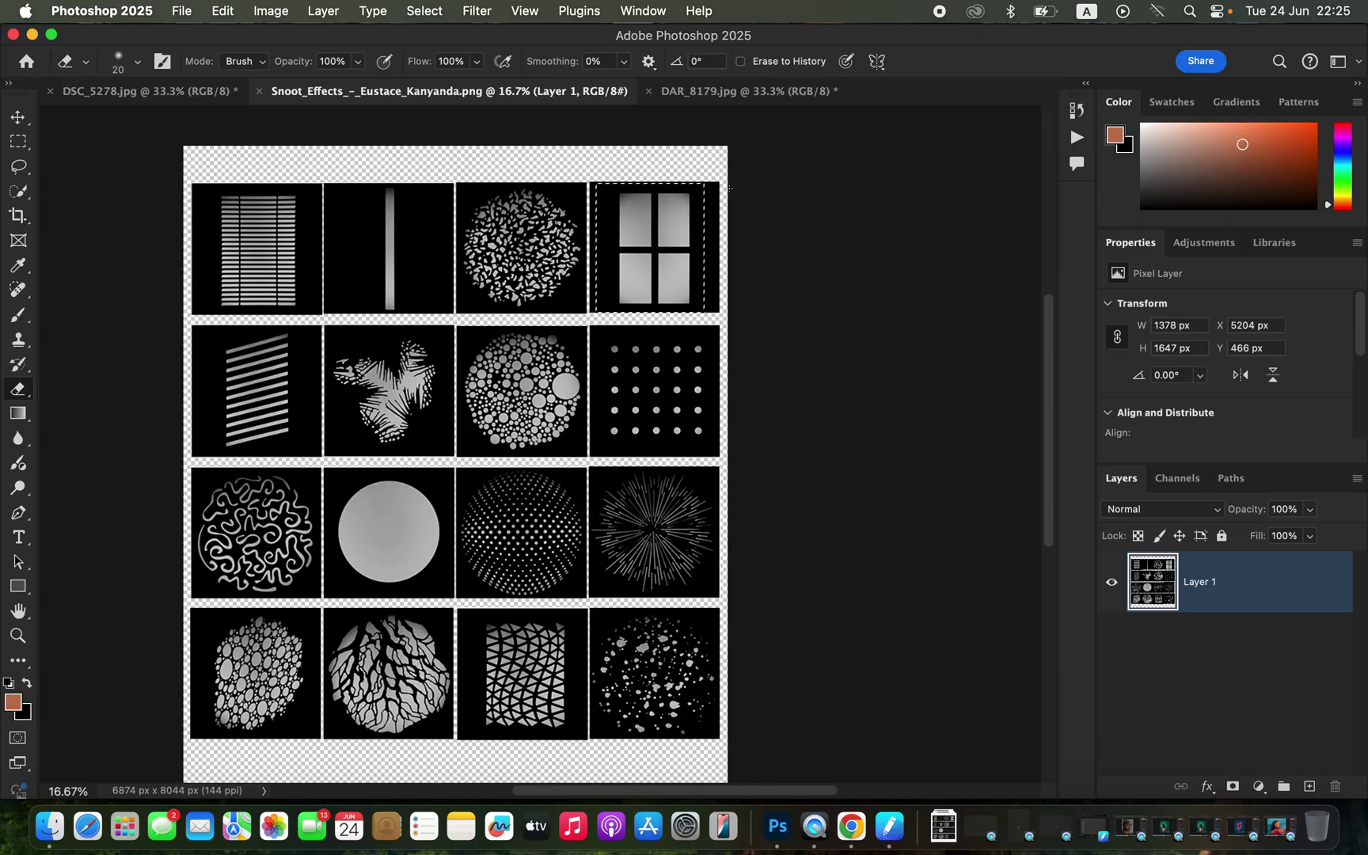
pyautogui.click(716, 91)
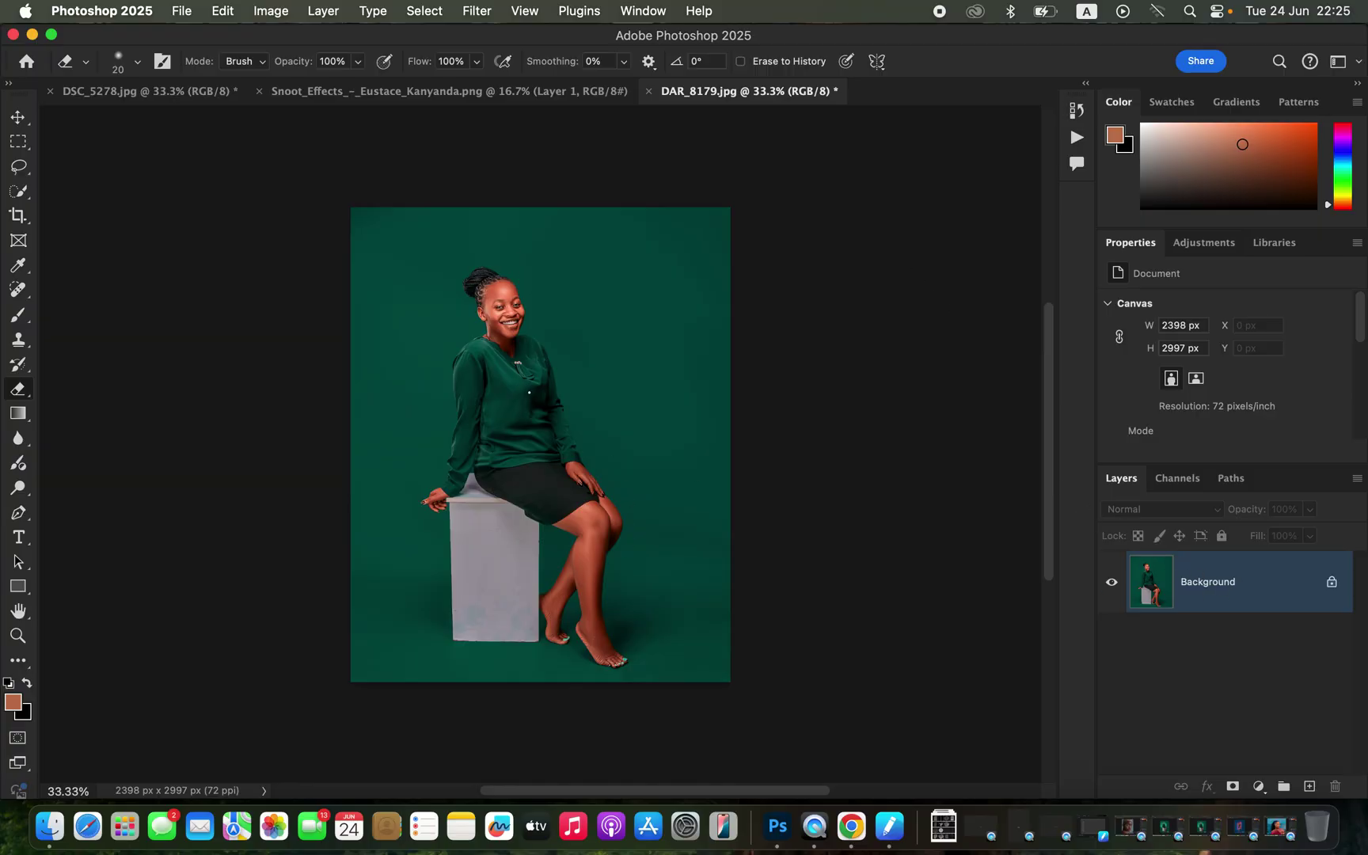
# Select the seated woman together with the pale box beneath her and copy the selection onto a new layer
pyautogui.click(424, 10)
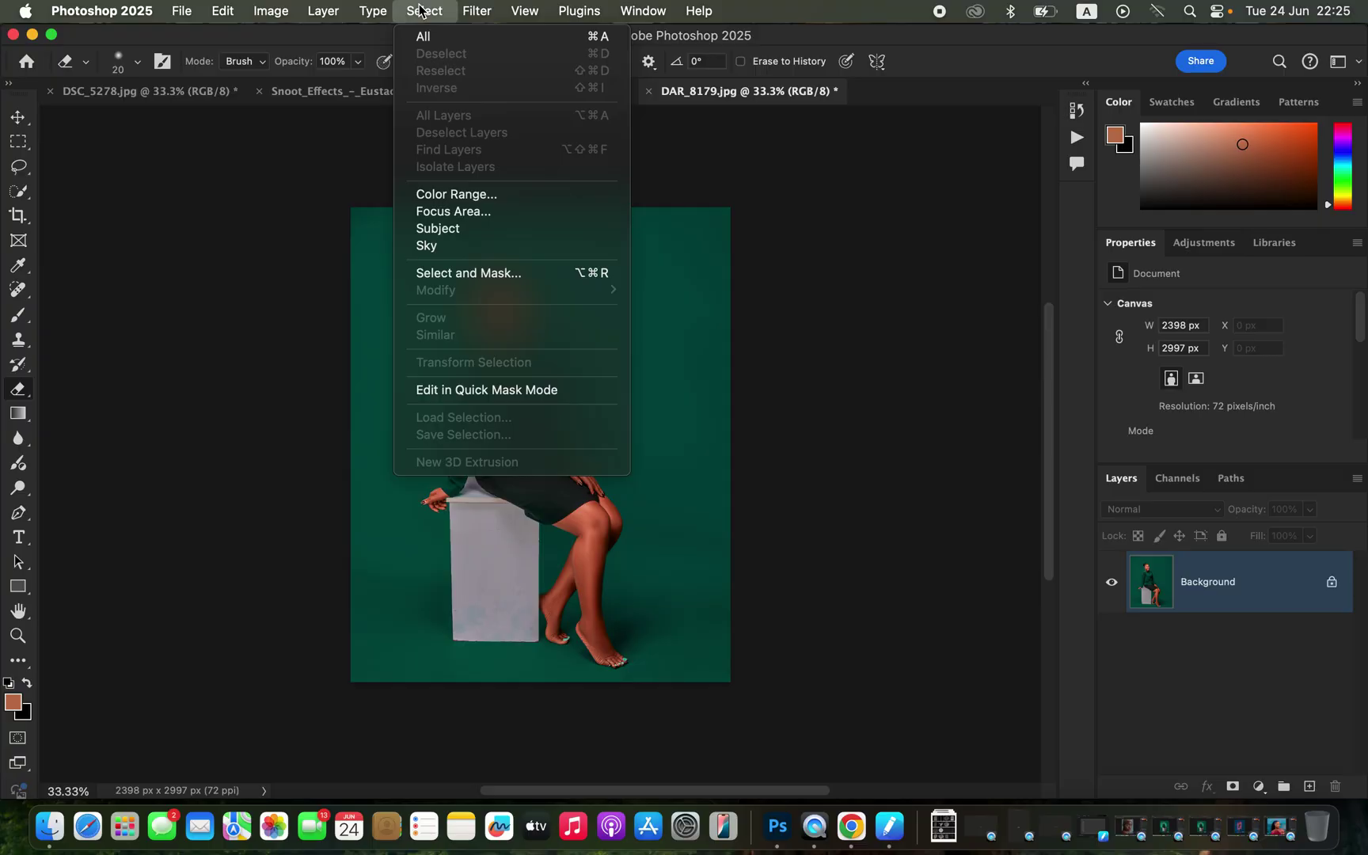
pyautogui.click(466, 228)
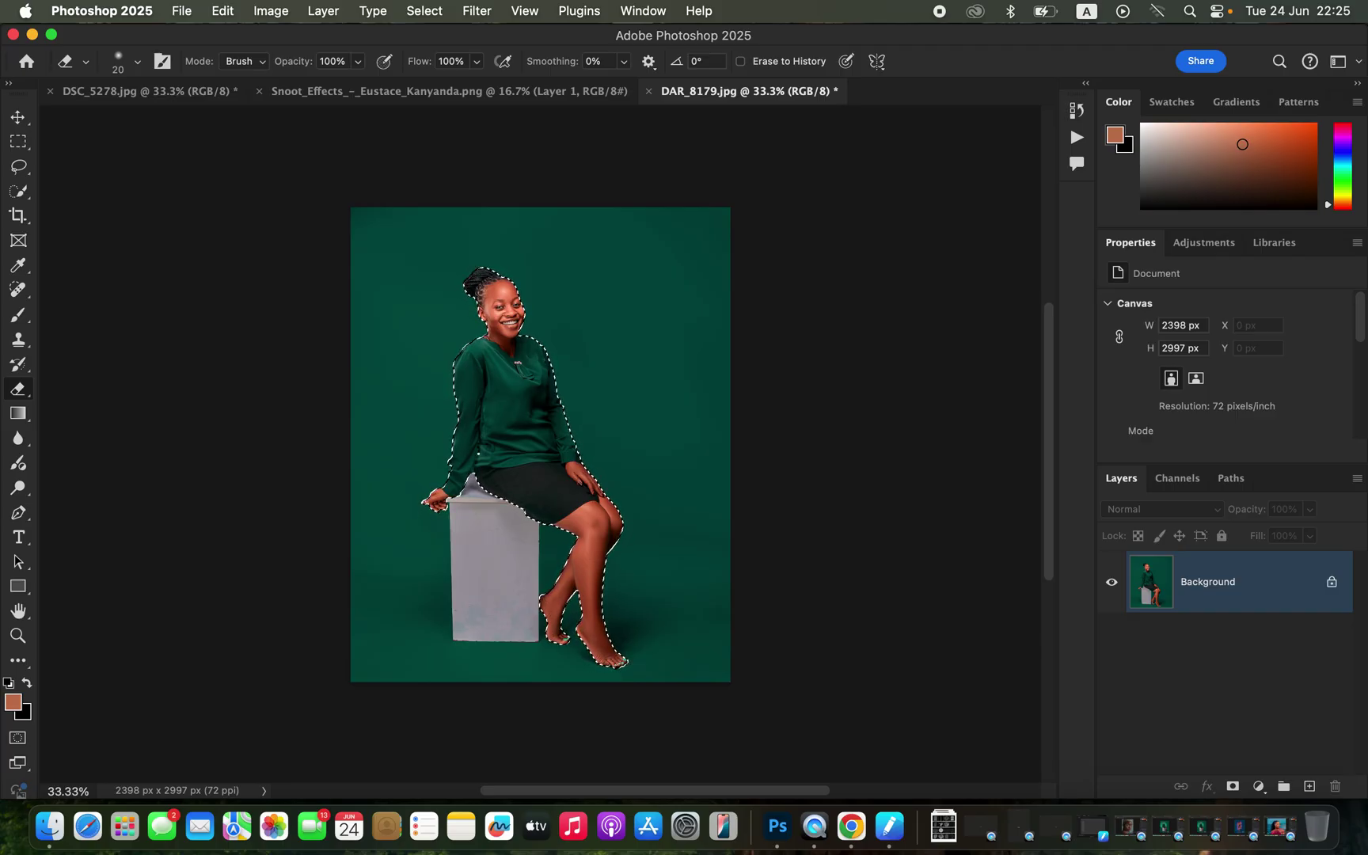
pyautogui.click(19, 191)
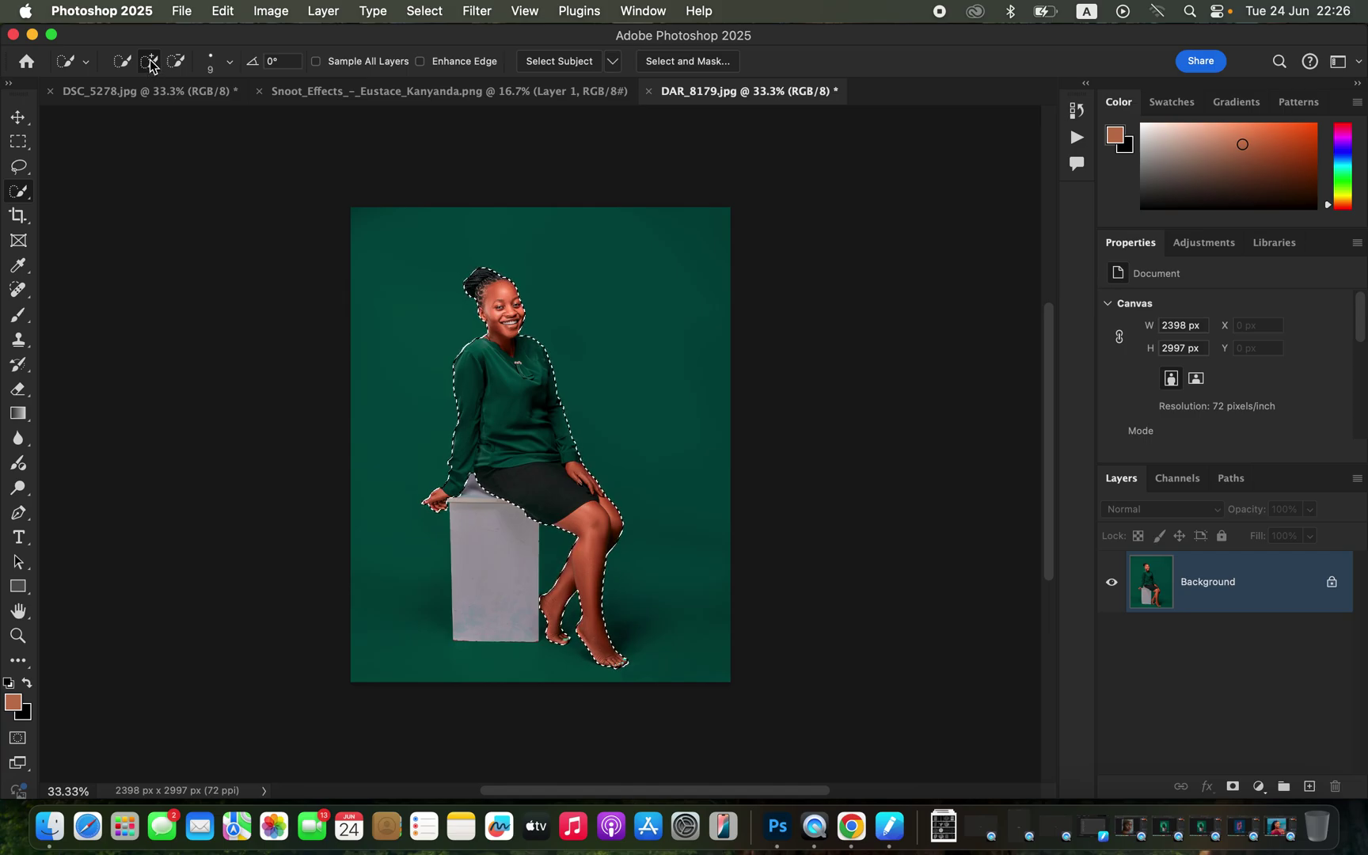
pyautogui.moveTo(467, 496); pyautogui.dragTo(460, 503)
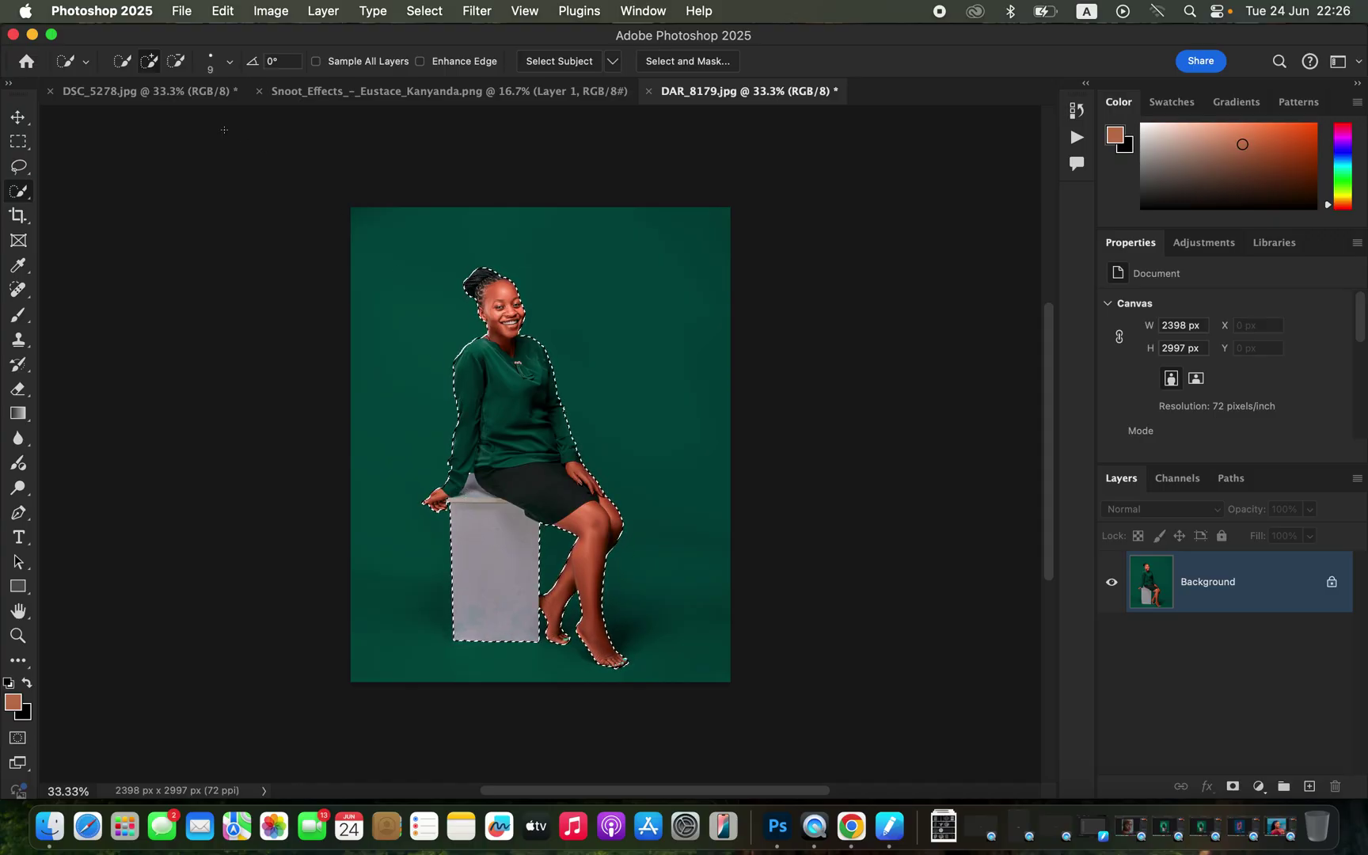
pyautogui.click(178, 63)
pyautogui.press('super+z')
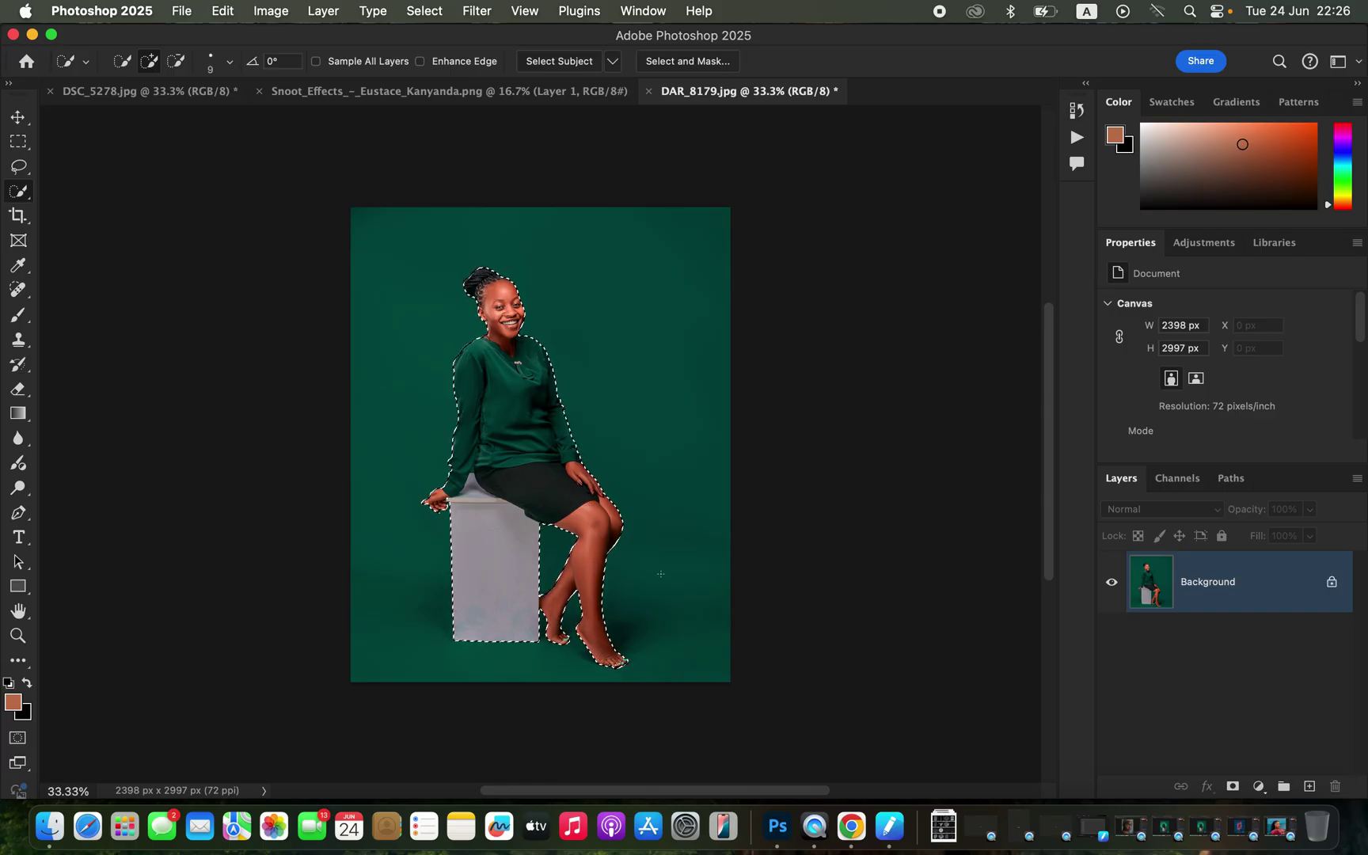
pyautogui.press('super+j')
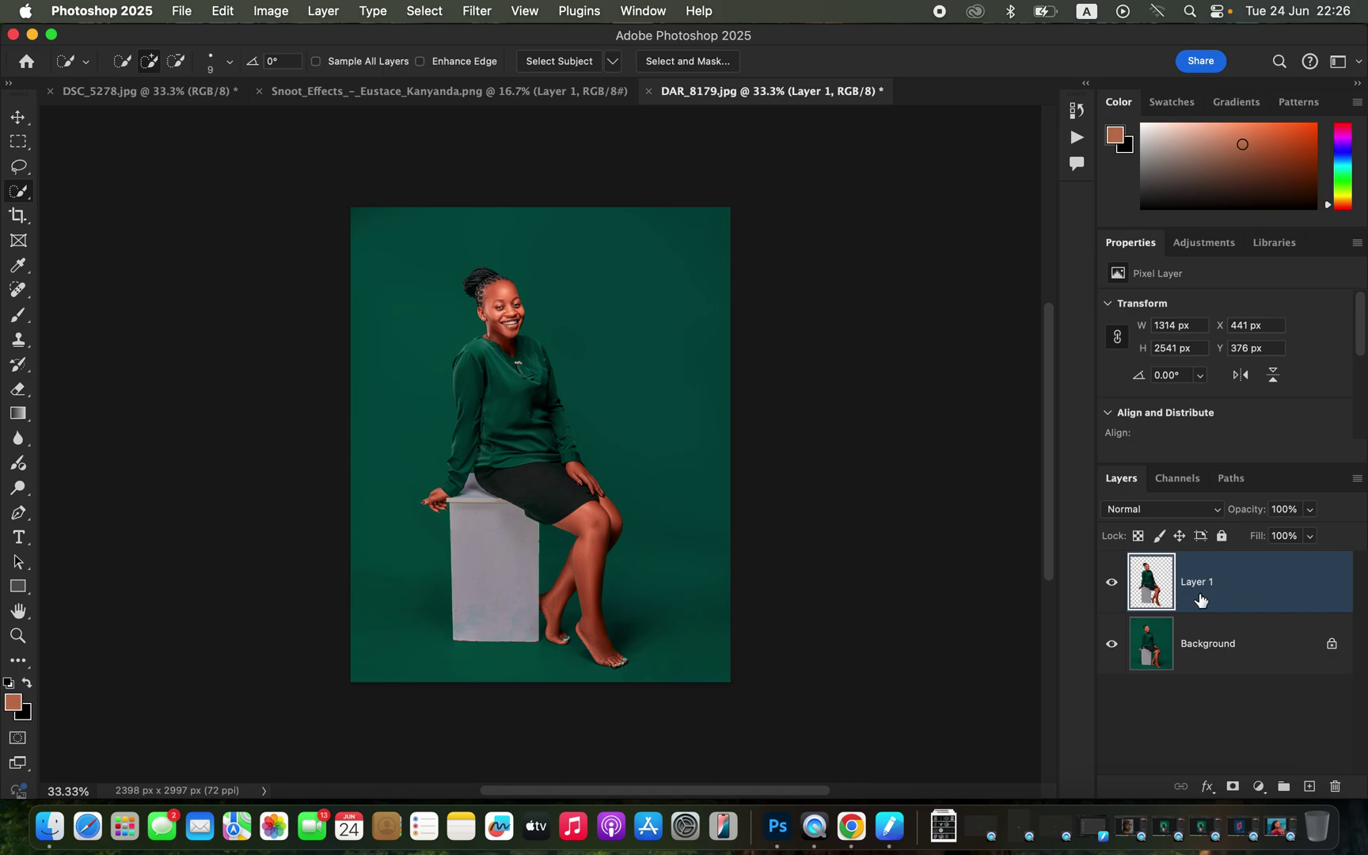
# Copy the squiggly-line tile in the third row of the snoot effects sheet and paste it directly above DAR_8179.jpg's Background layer
pyautogui.click(1245, 651)
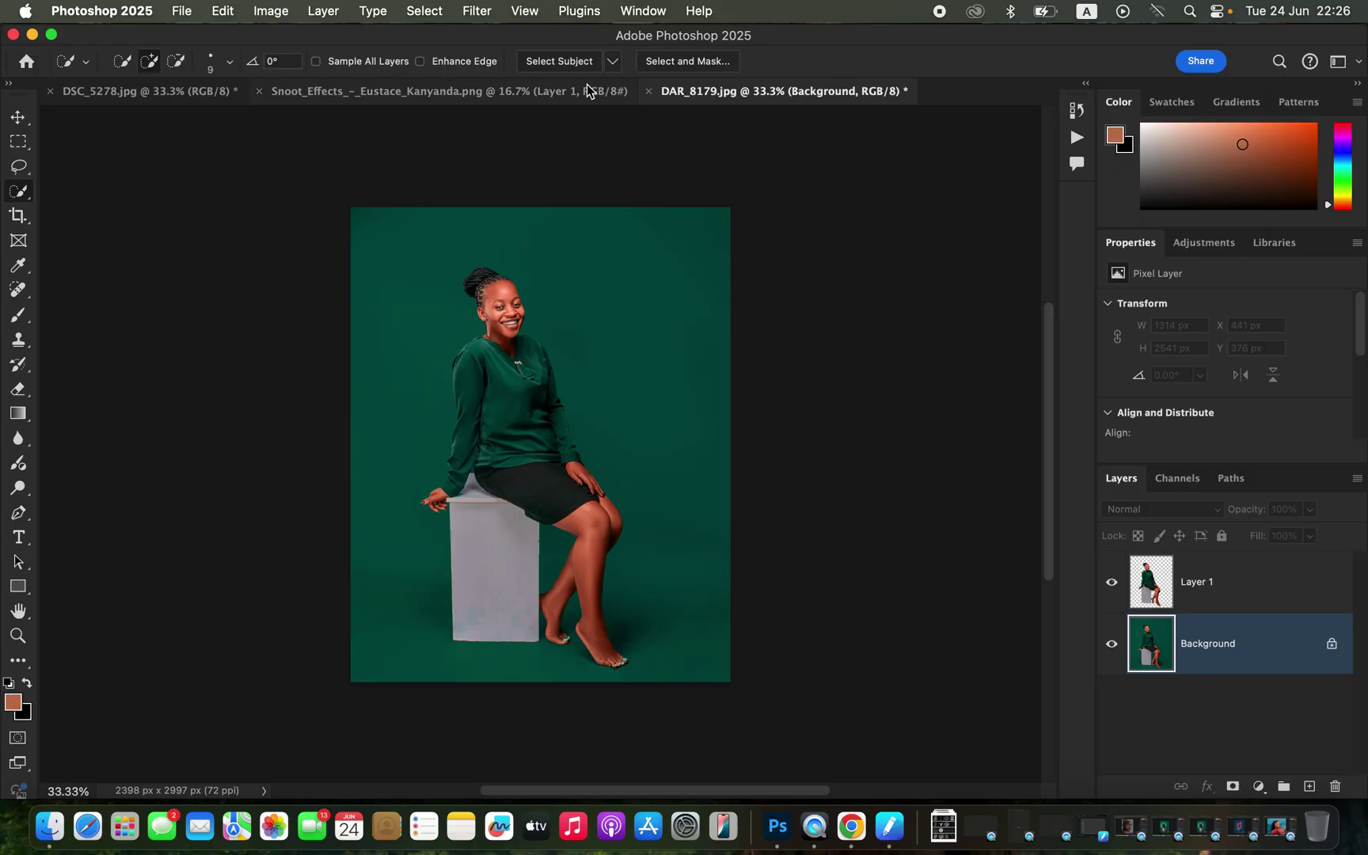
pyautogui.click(547, 94)
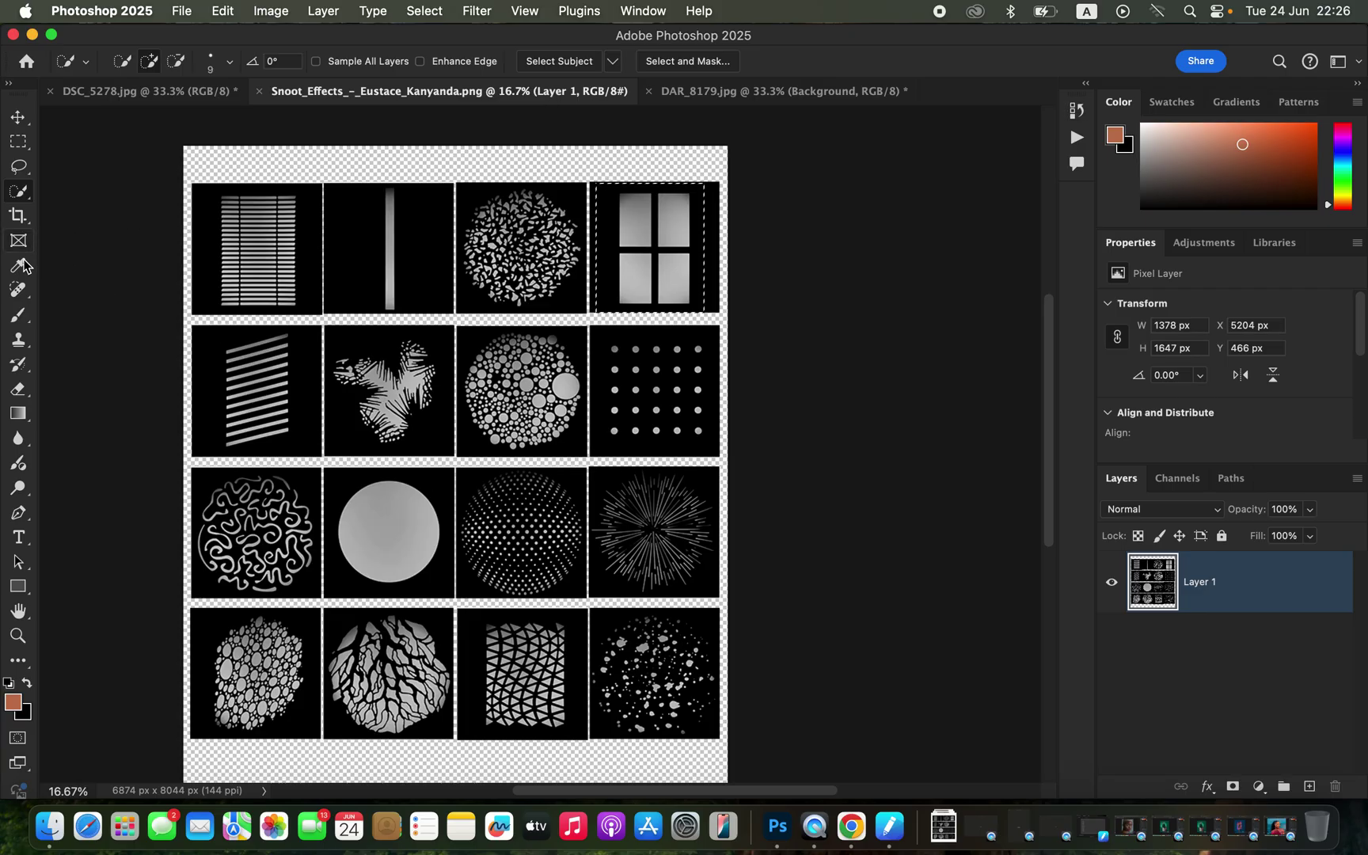
pyautogui.click(19, 148)
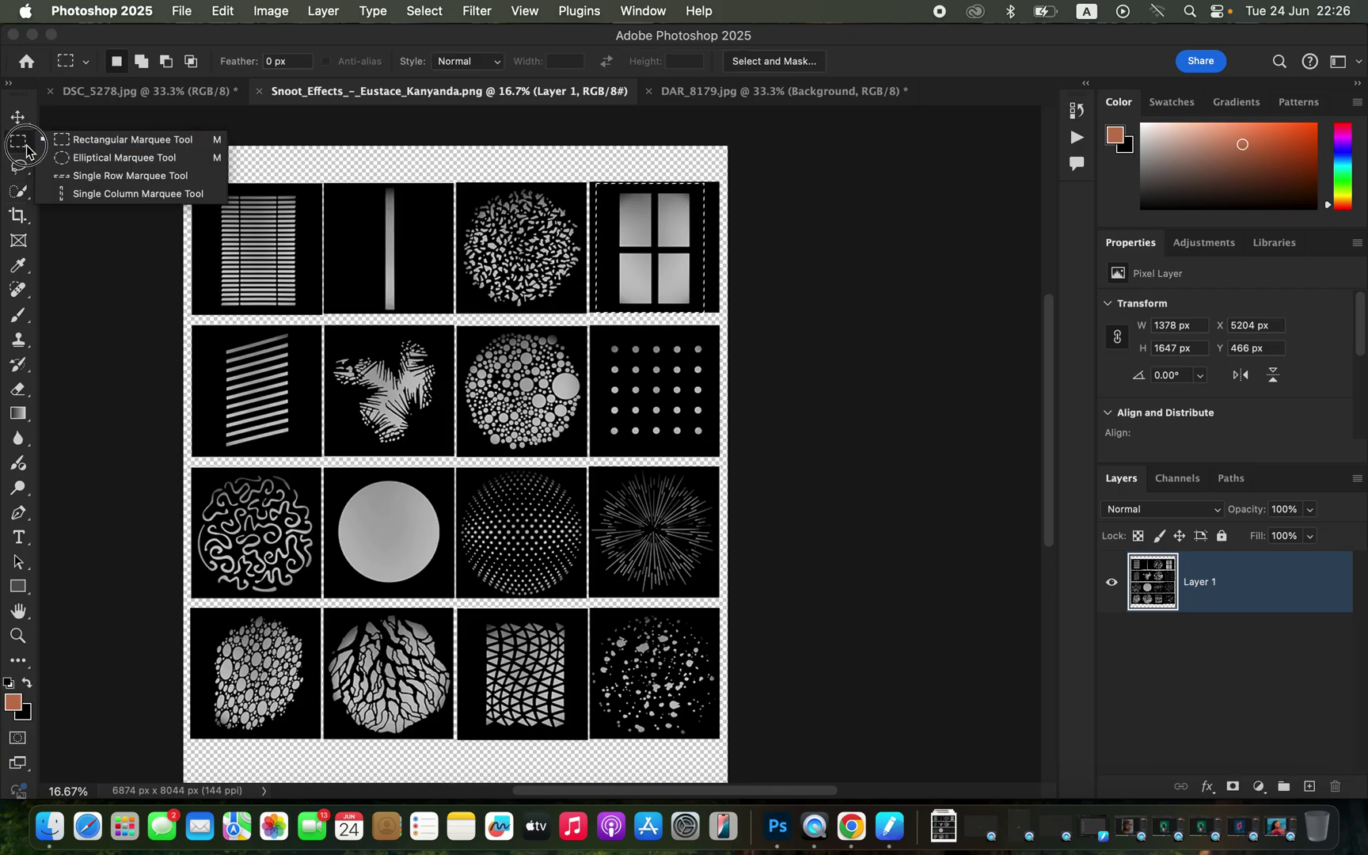
pyautogui.click(23, 152)
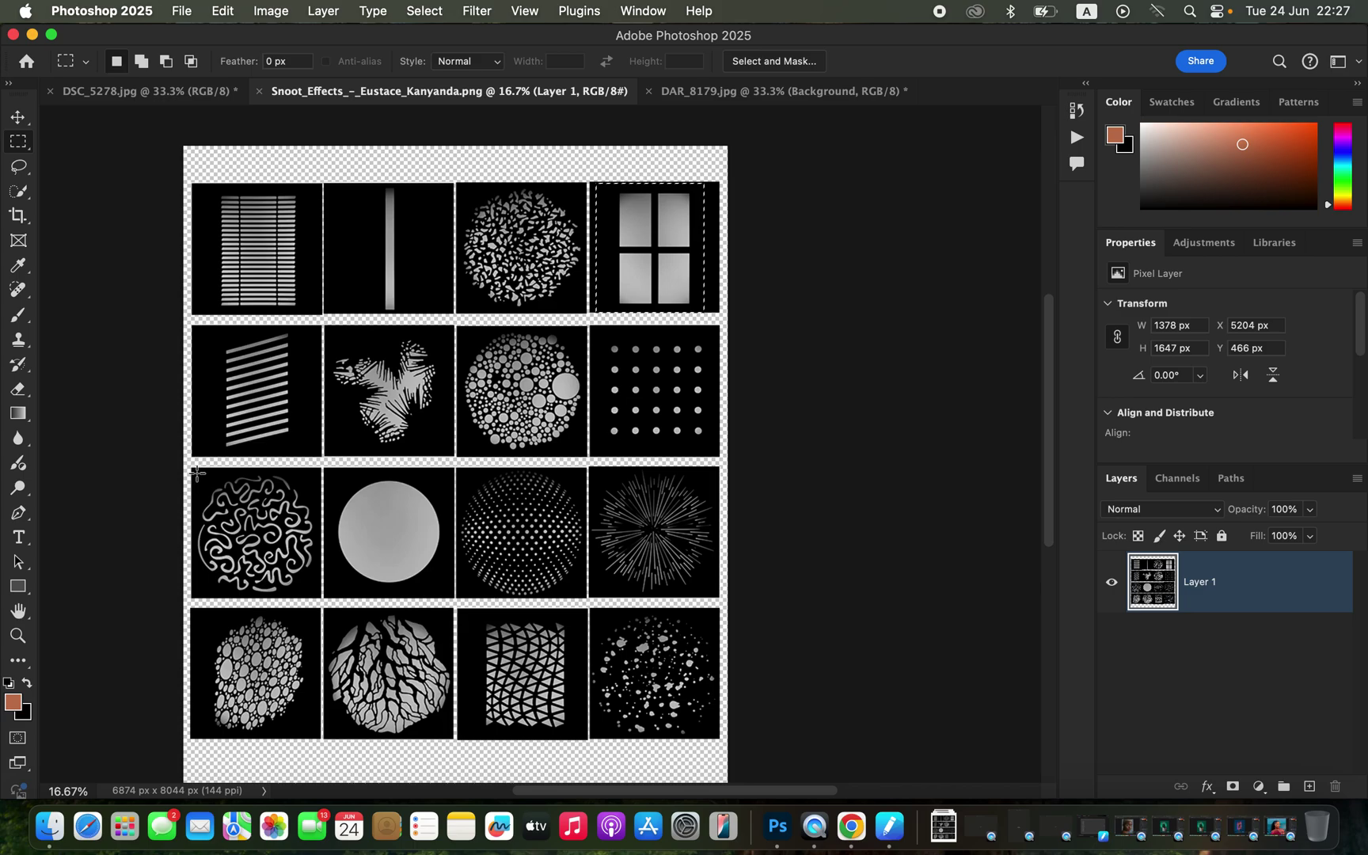
pyautogui.moveTo(195, 471)
pyautogui.mouseDown()
pyautogui.moveTo(316, 568)
pyautogui.moveTo(315, 595)
pyautogui.mouseUp()
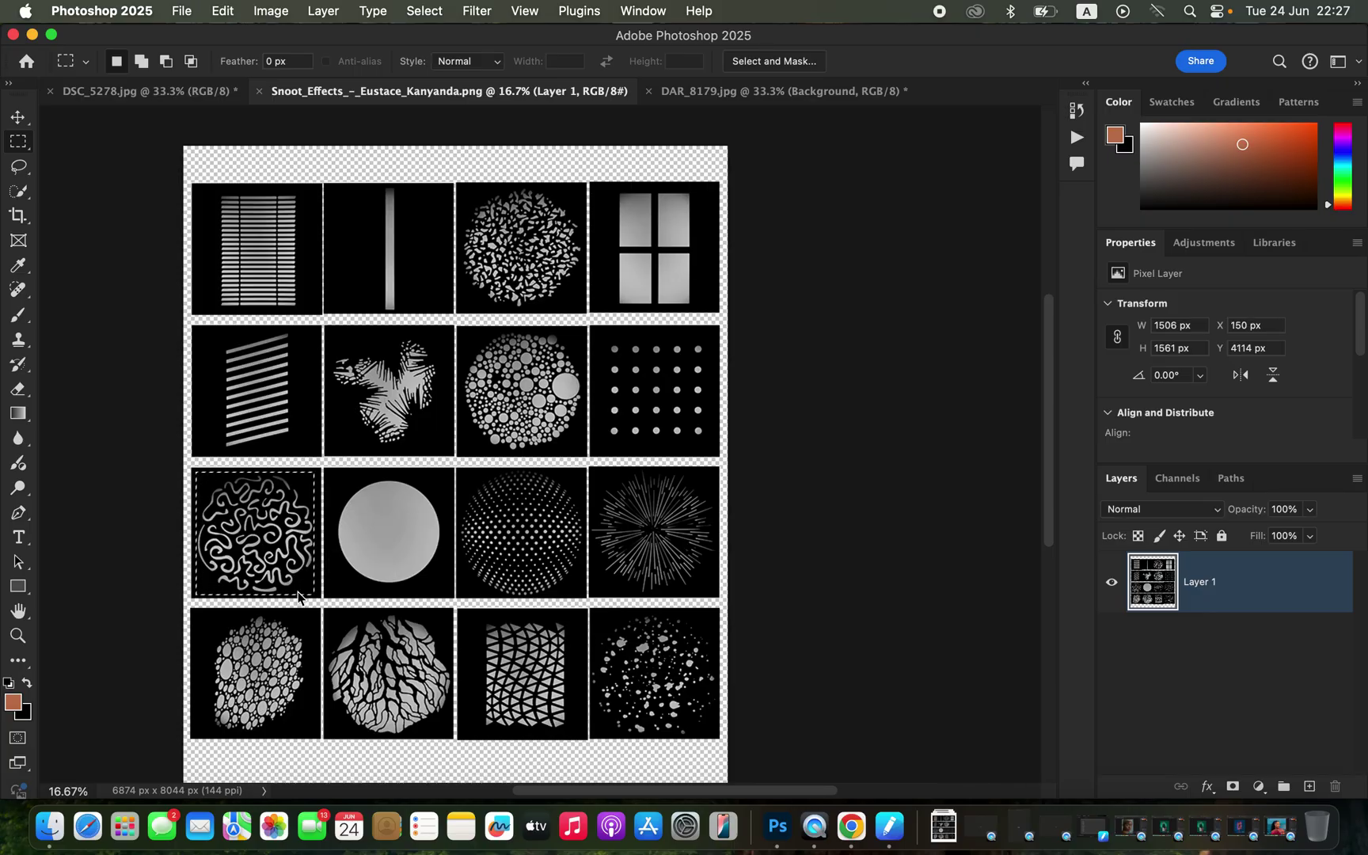
pyautogui.click(782, 96)
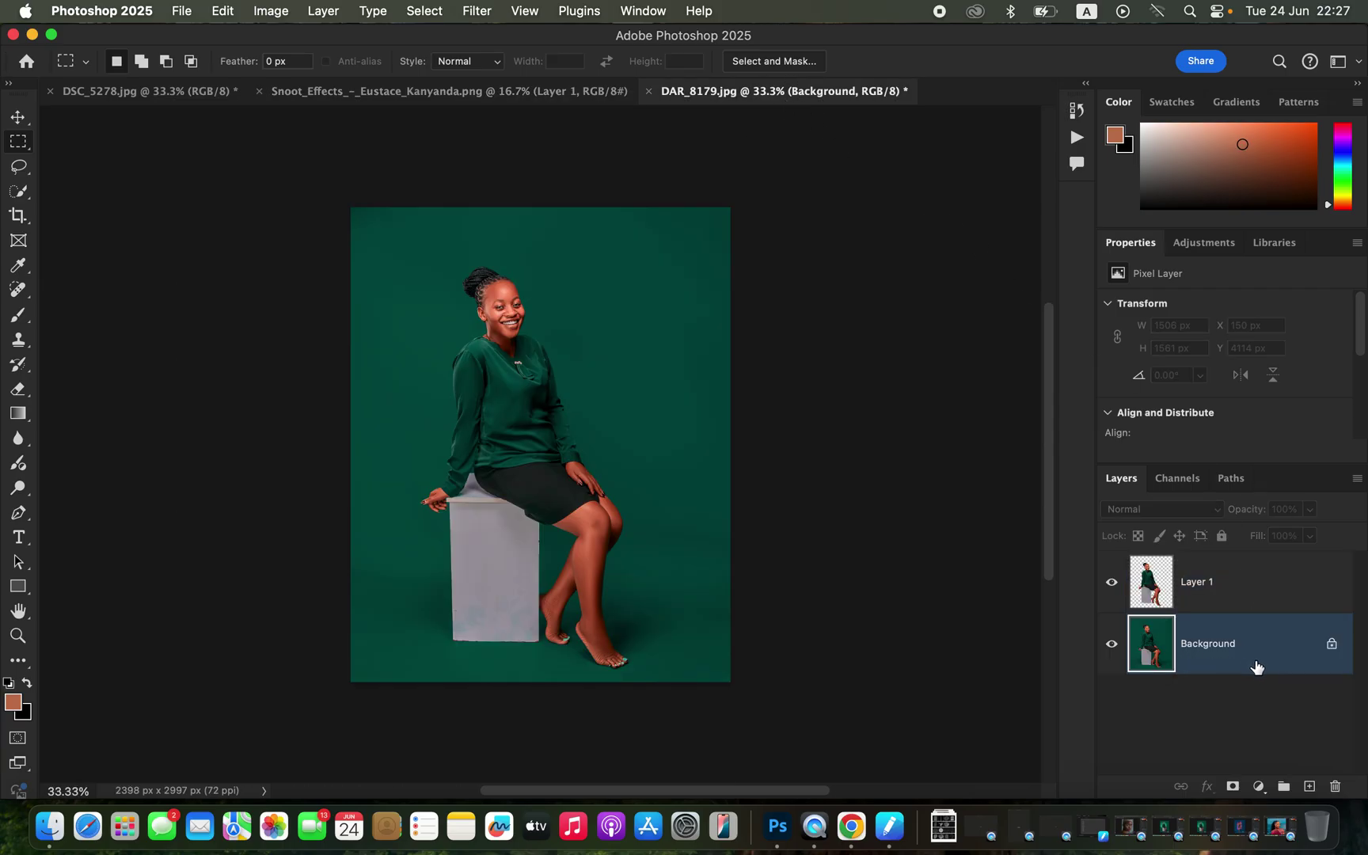
pyautogui.press('super+v')
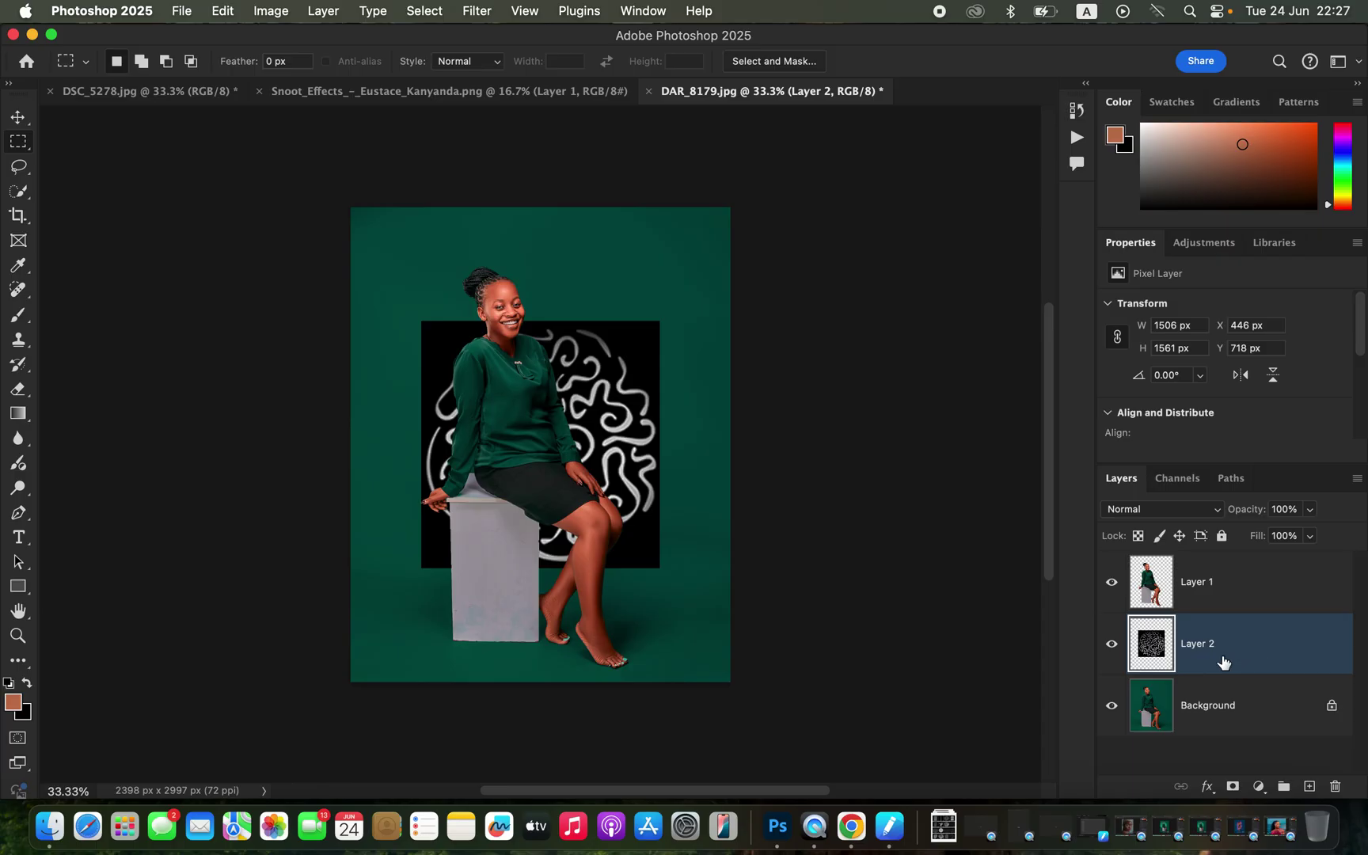
# Convert the pasted pattern layer to a smart object and set its blend mode to Screen
pyautogui.rightClick(1256, 657)
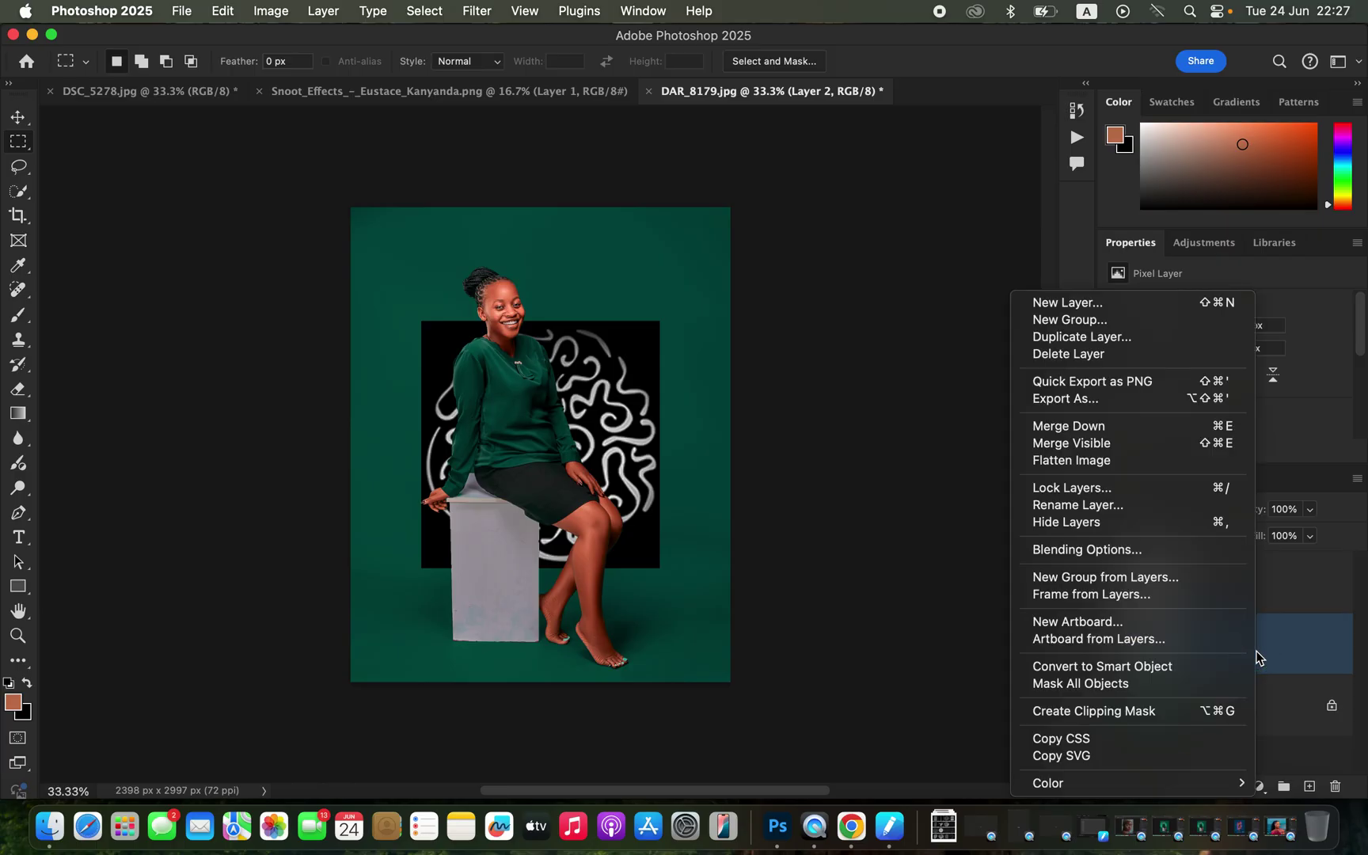
pyautogui.click(1145, 670)
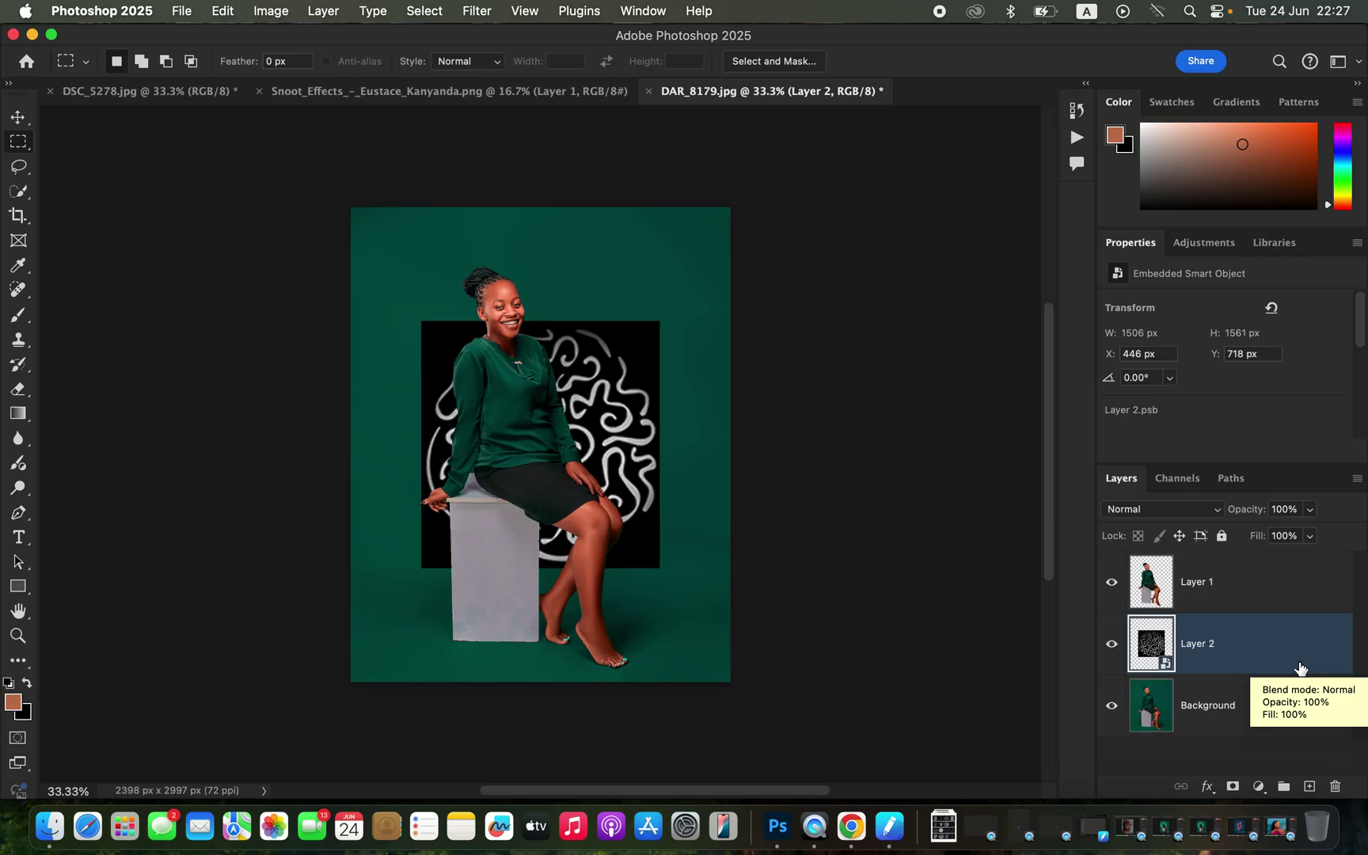
pyautogui.click(1157, 512)
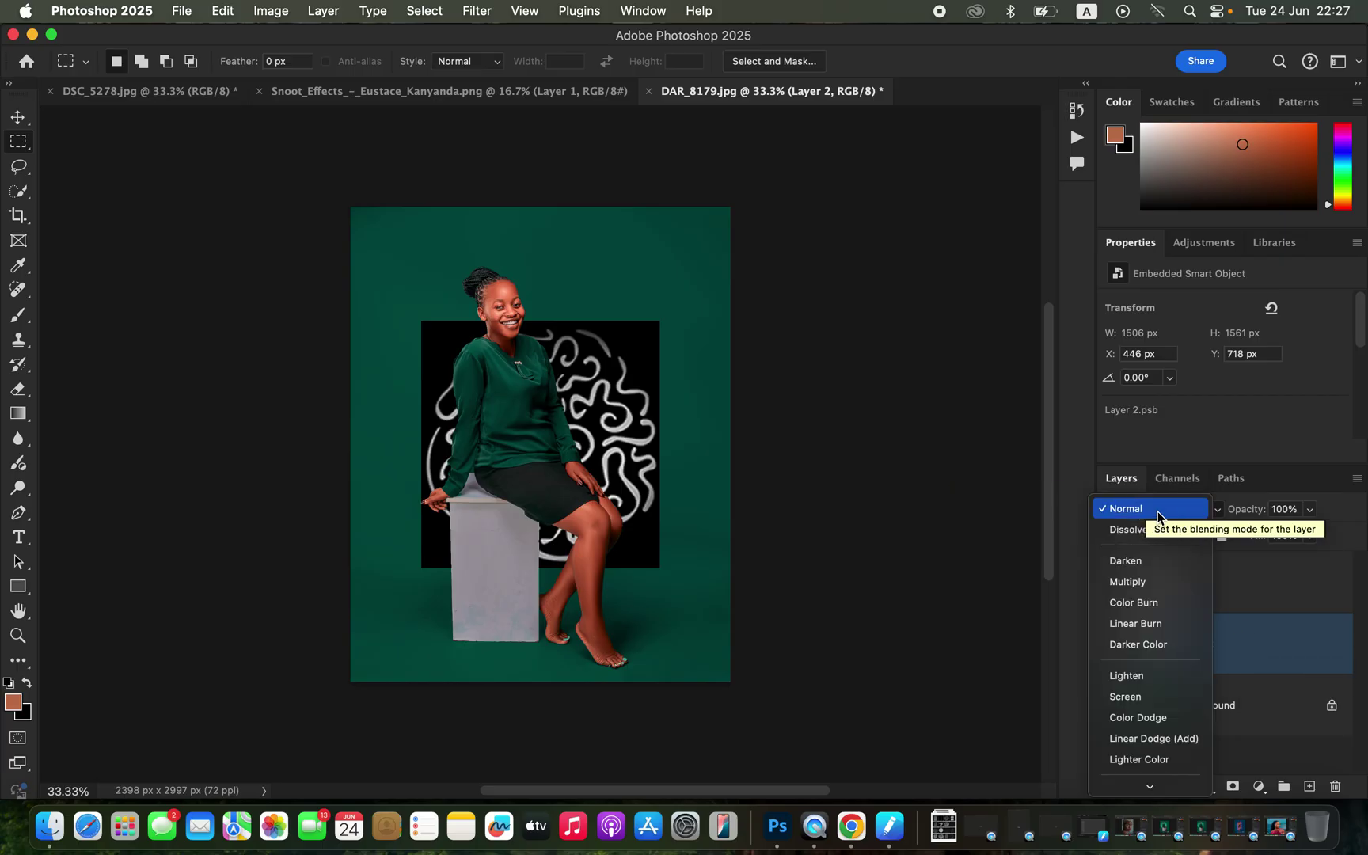
pyautogui.click(1143, 696)
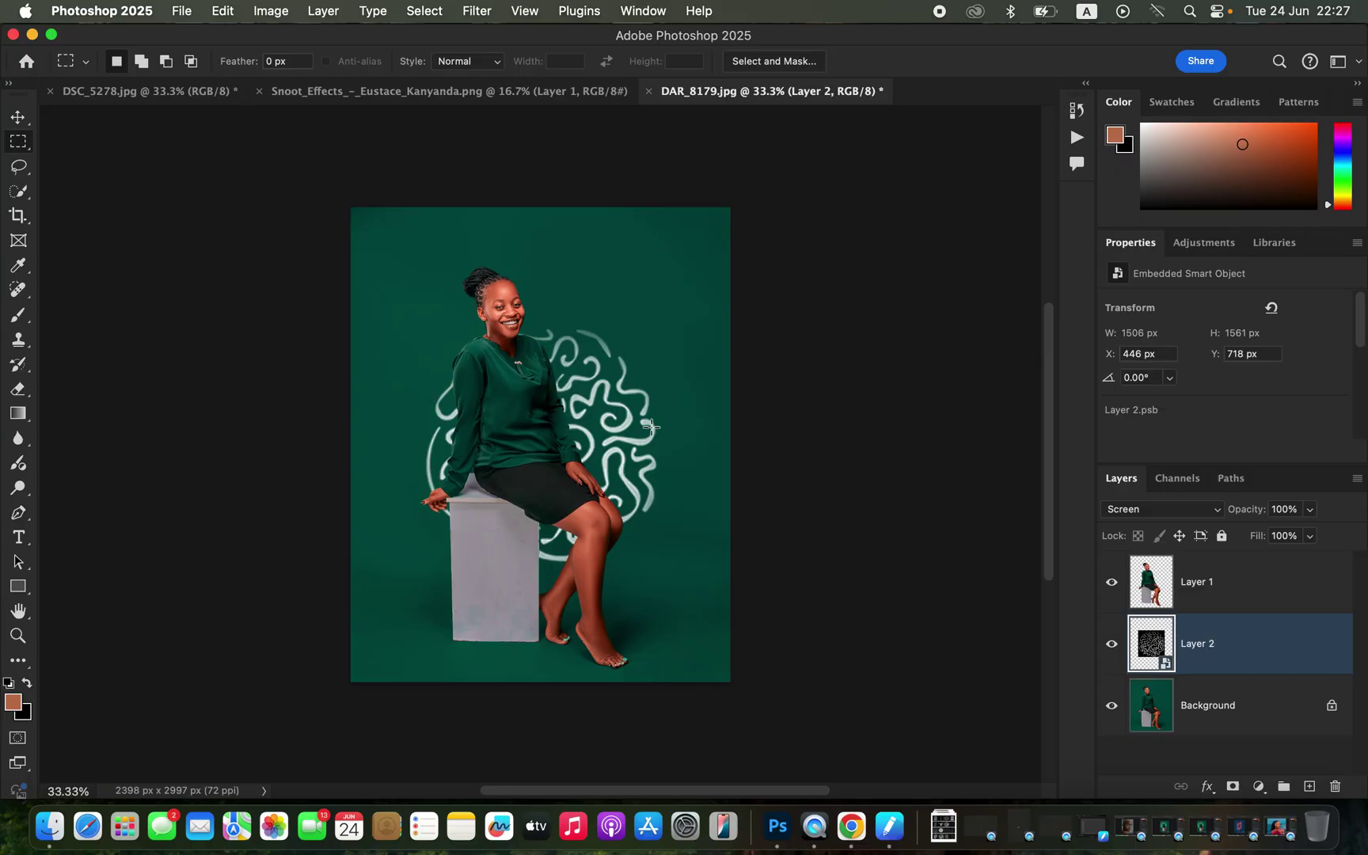
# Scale the squiggle pattern to about 113% and position it behind the woman's head and upper body
pyautogui.press('super+t')
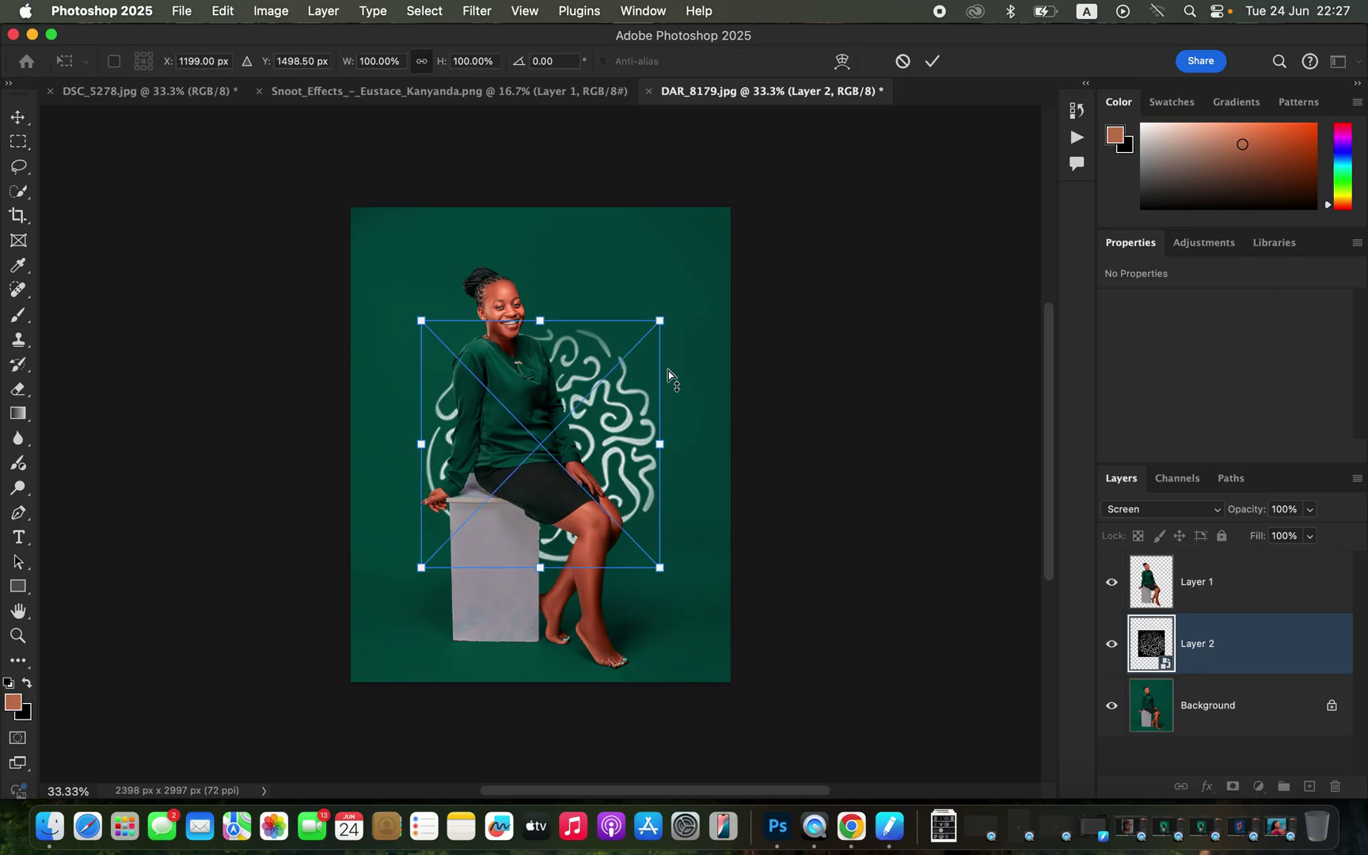
pyautogui.moveTo(660, 321); pyautogui.dragTo(692, 266)
pyautogui.moveTo(601, 337); pyautogui.dragTo(579, 291)
pyautogui.moveTo(686, 222); pyautogui.dragTo(658, 264)
pyautogui.moveTo(555, 320)
pyautogui.mouseDown()
pyautogui.moveTo(530, 325)
pyautogui.moveTo(542, 322)
pyautogui.mouseUp()
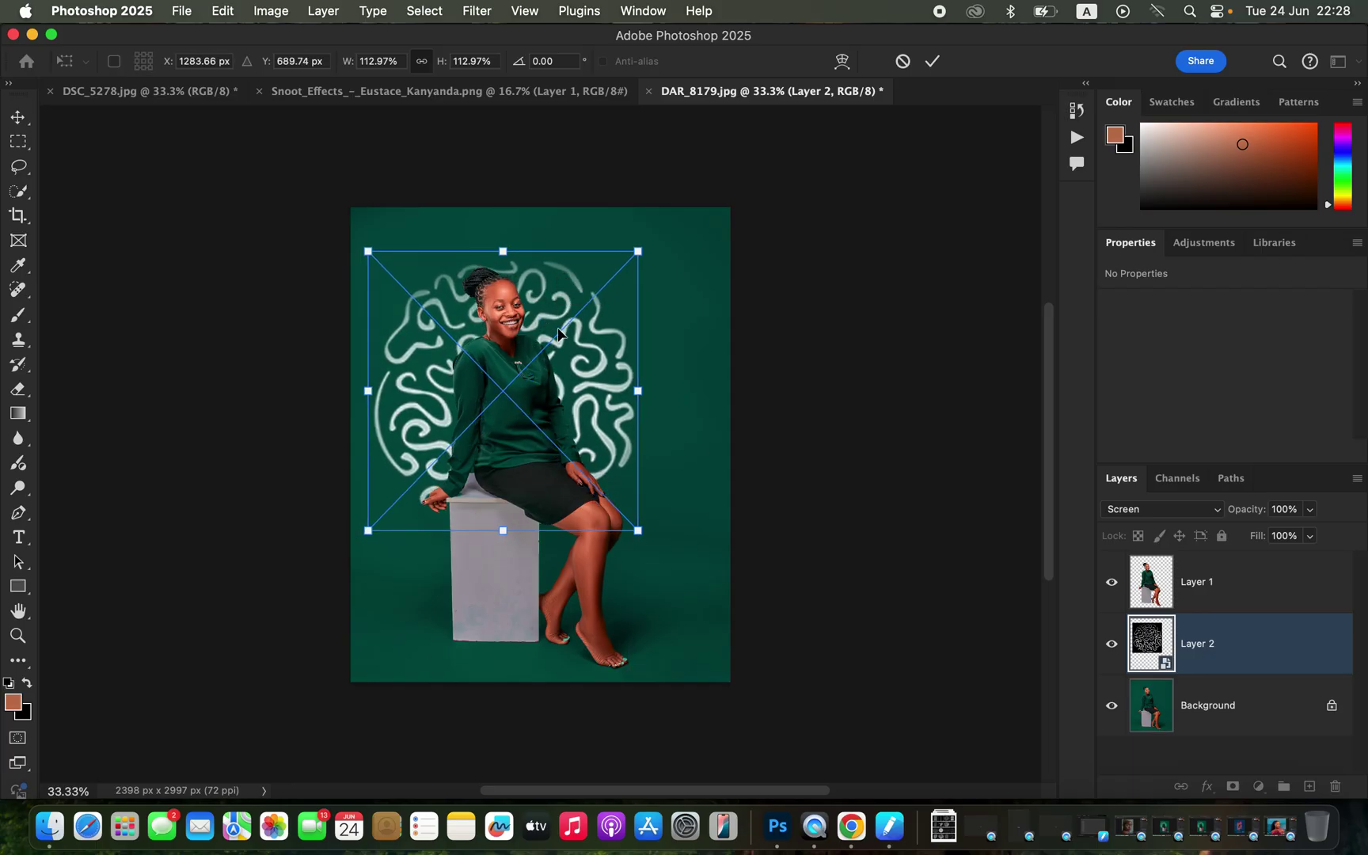
pyautogui.press('Return')
pyautogui.press('m')
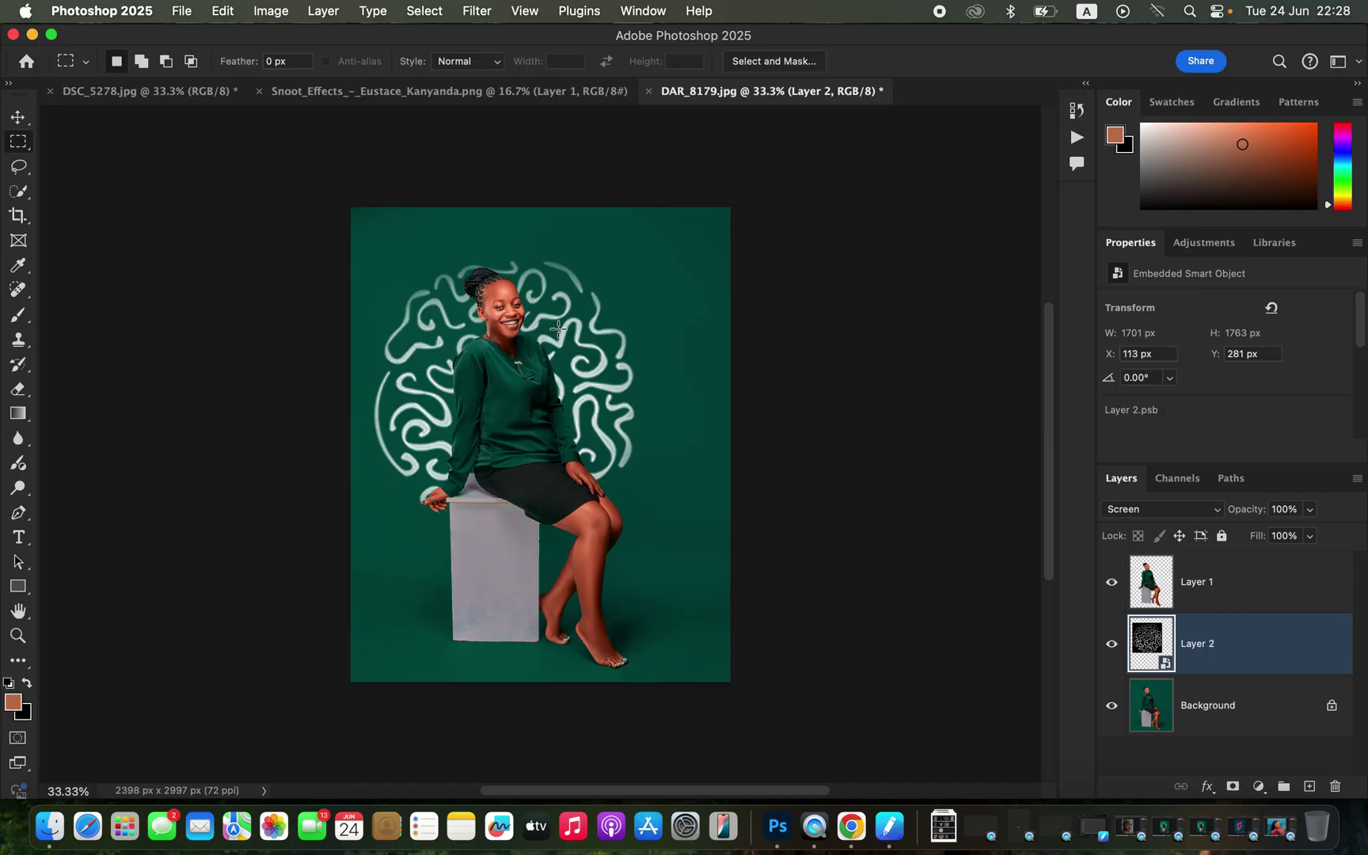
pyautogui.click(477, 10)
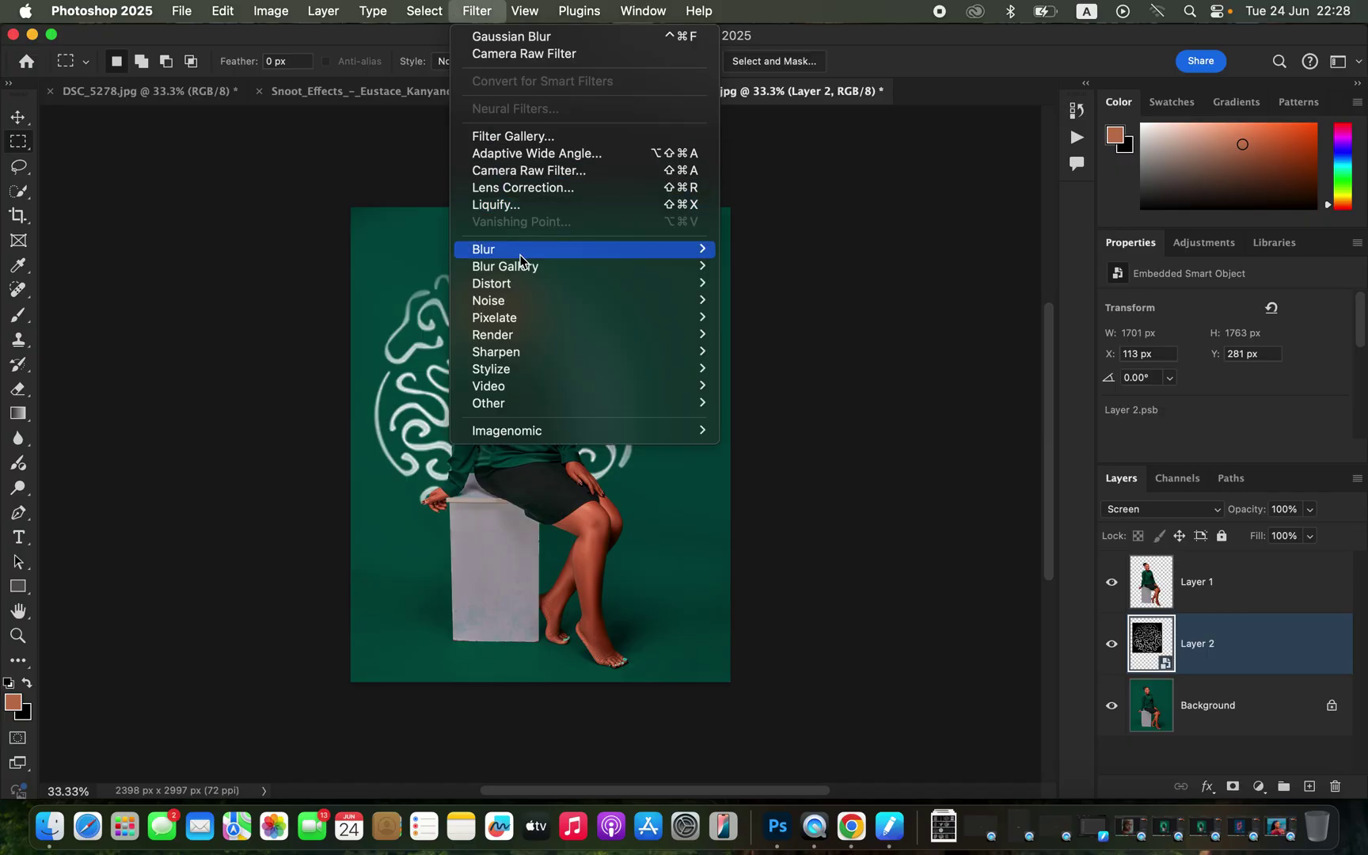
pyautogui.moveTo(520, 252)
pyautogui.click(830, 306)
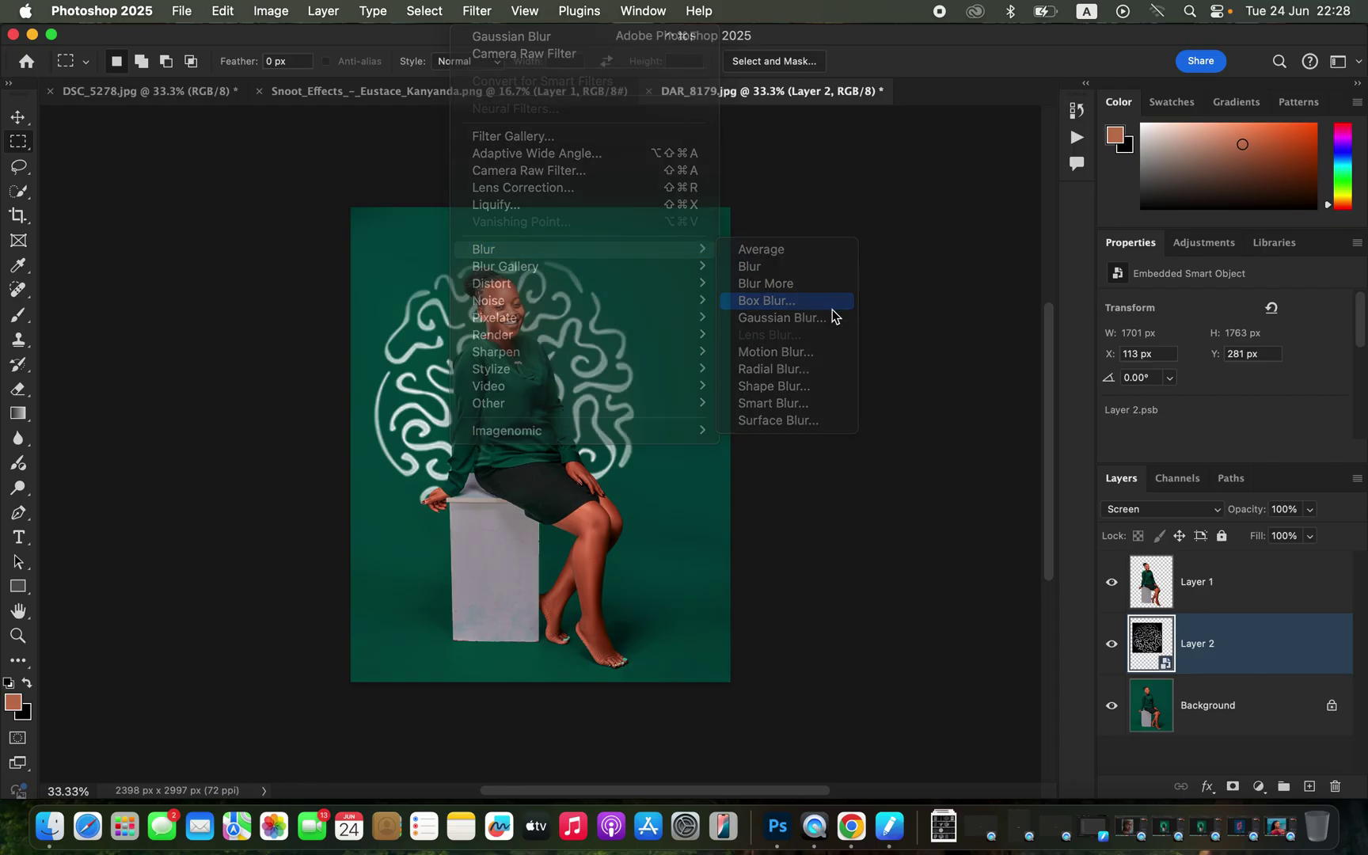
pyautogui.click(789, 239)
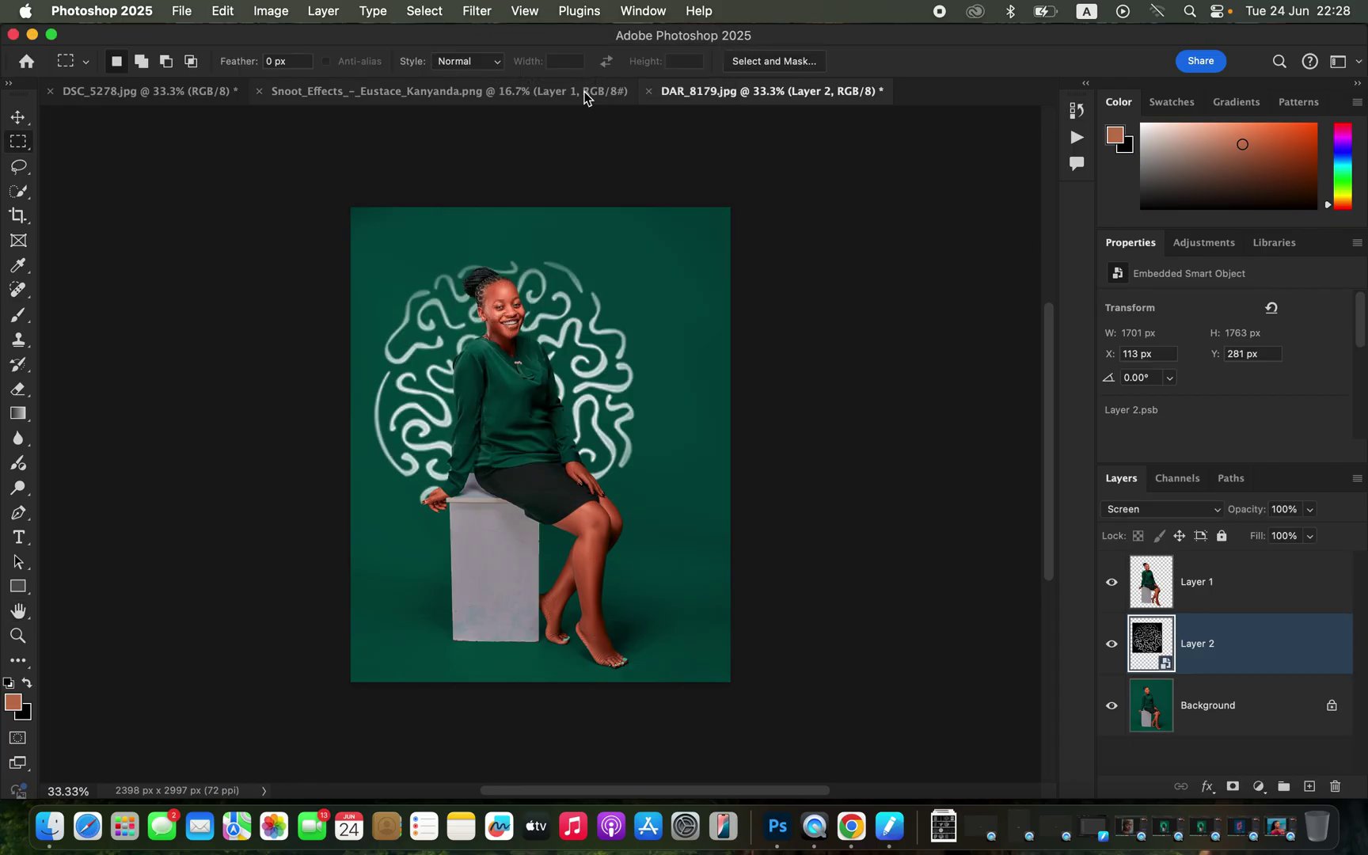
# Apply a Gaussian Blur with a 12 px radius to the squiggle pattern layer
pyautogui.click(477, 10)
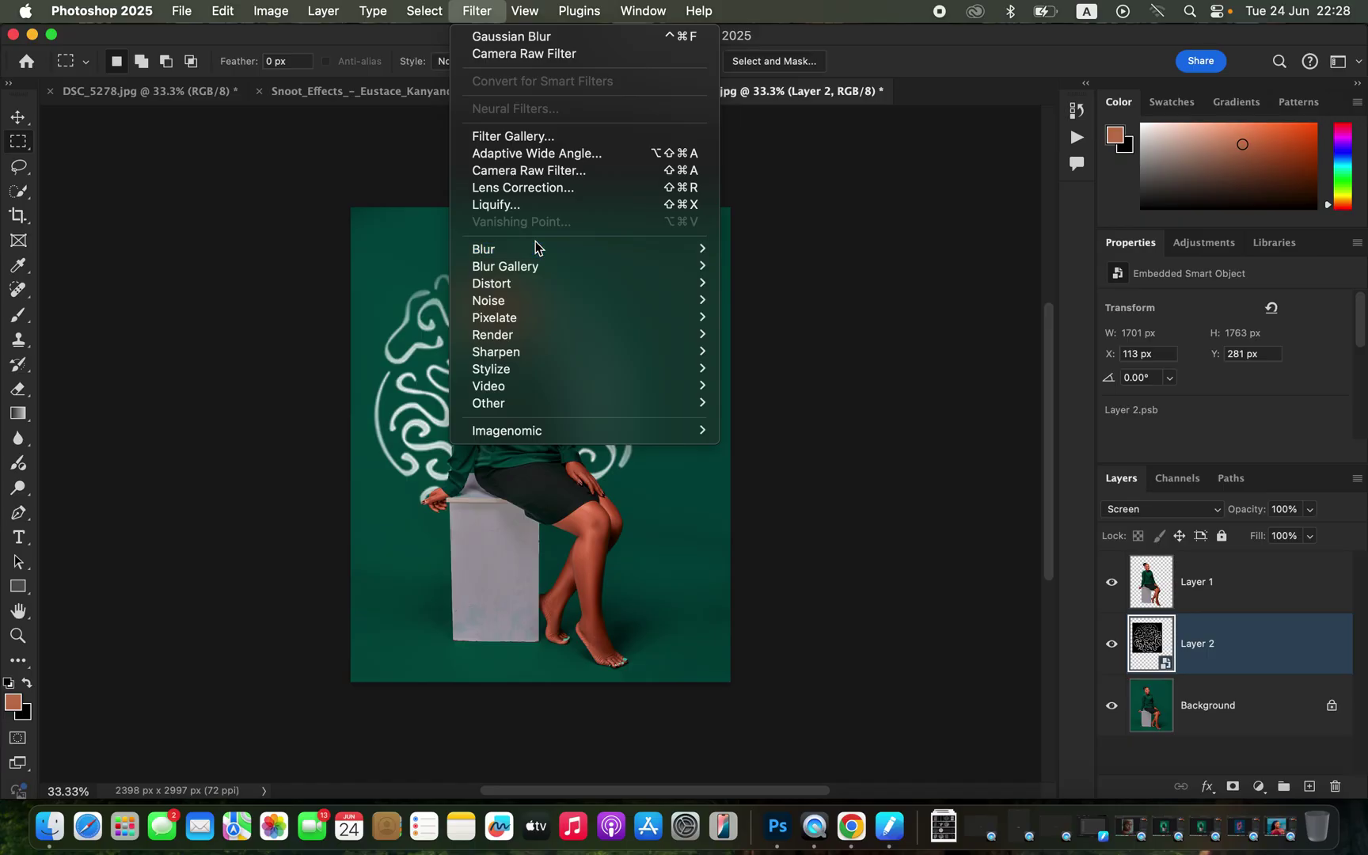
pyautogui.moveTo(544, 250)
pyautogui.click(786, 317)
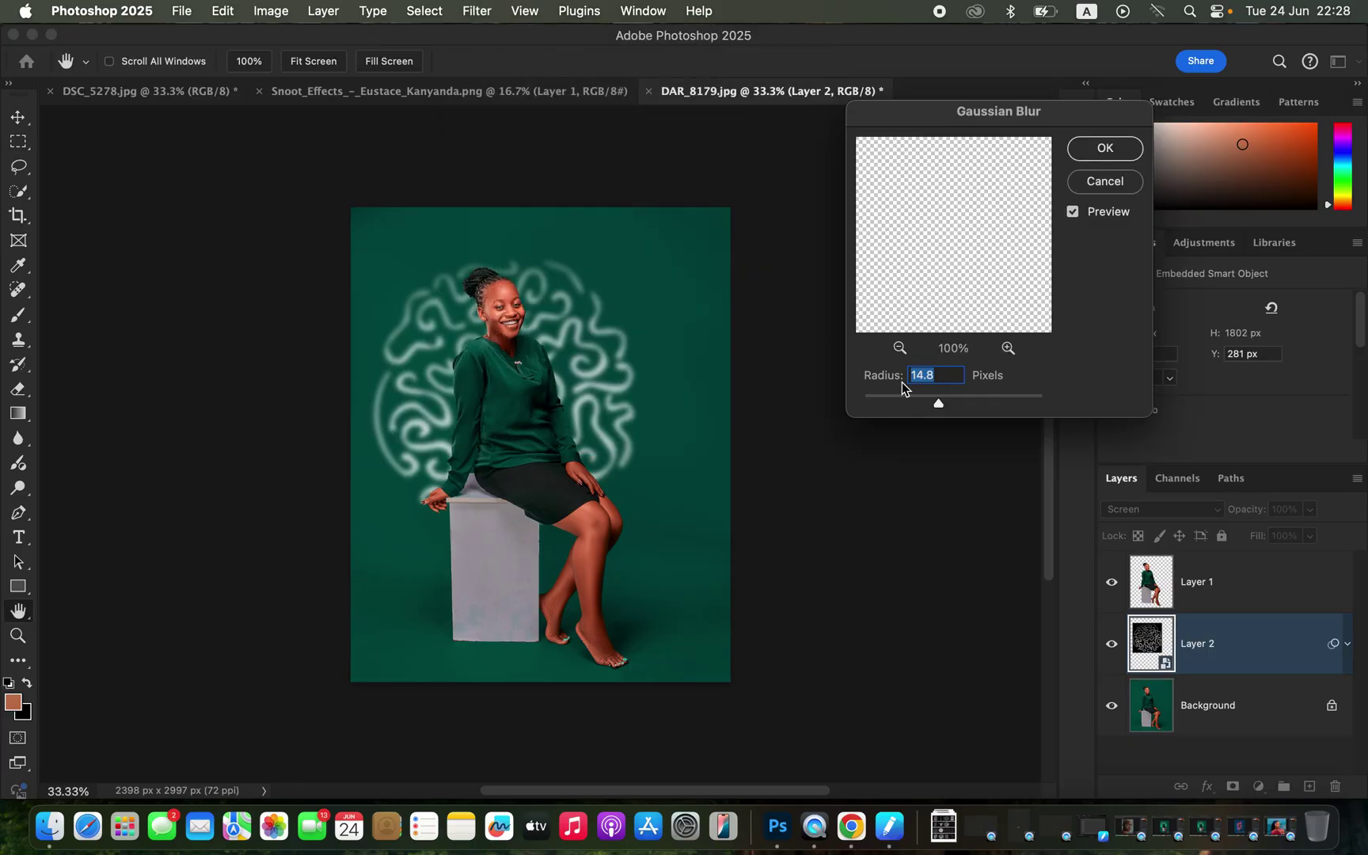
pyautogui.moveTo(938, 403); pyautogui.dragTo(790, 390)
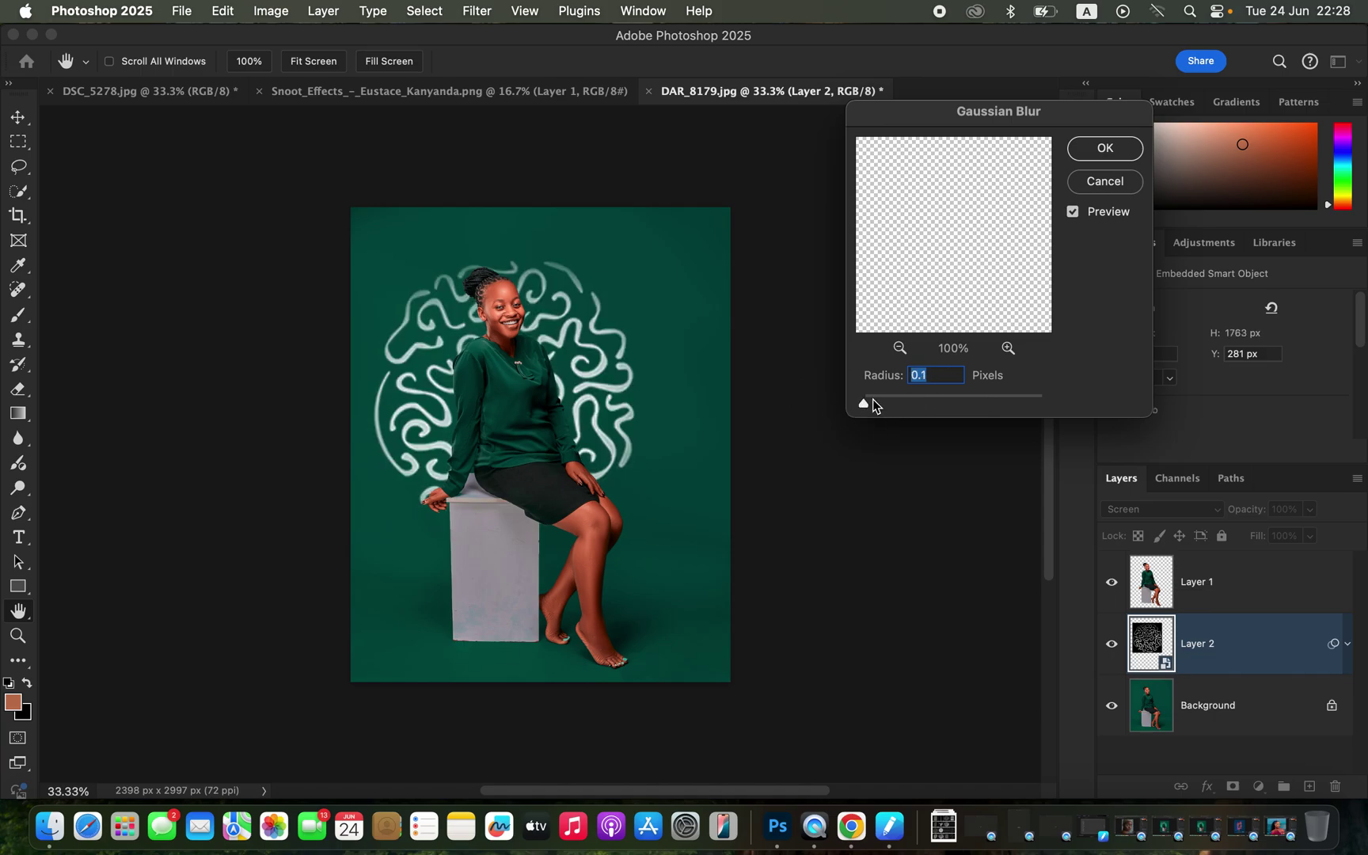
pyautogui.moveTo(870, 407); pyautogui.dragTo(940, 408)
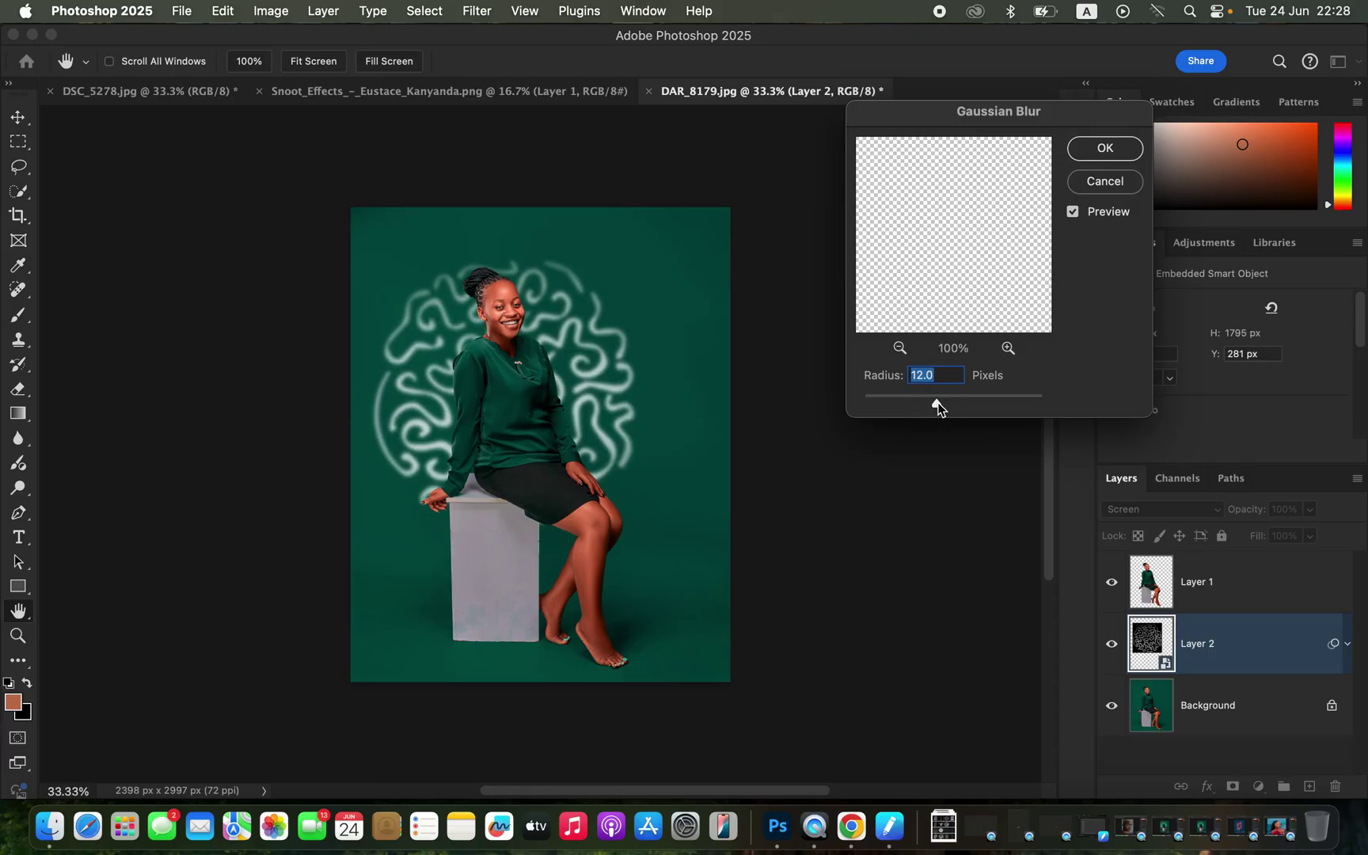
pyautogui.click(1106, 152)
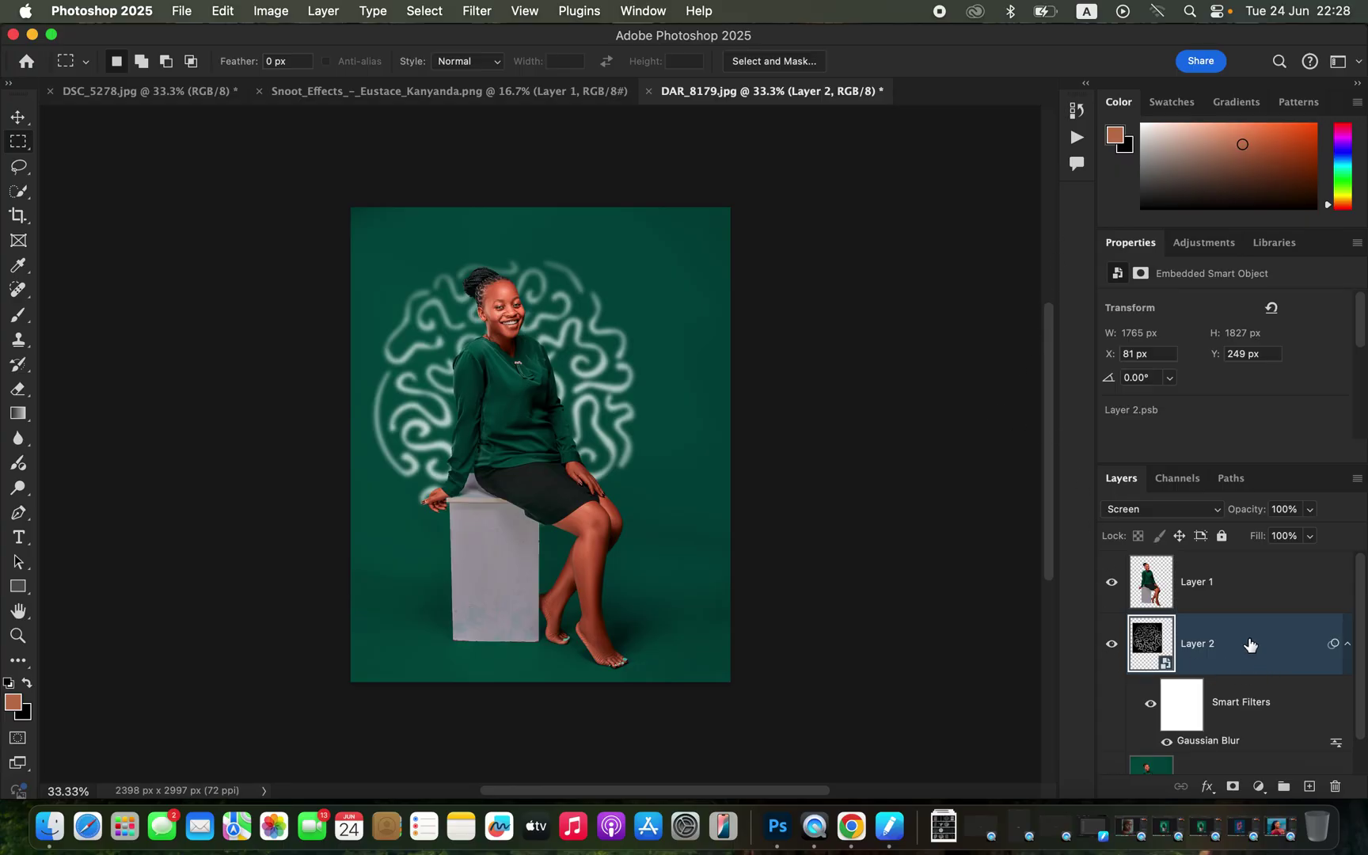
# Edit the pattern layer's Gaussian Blur smart filter and set its radius to 9.9 px
pyautogui.doubleClick(1222, 742)
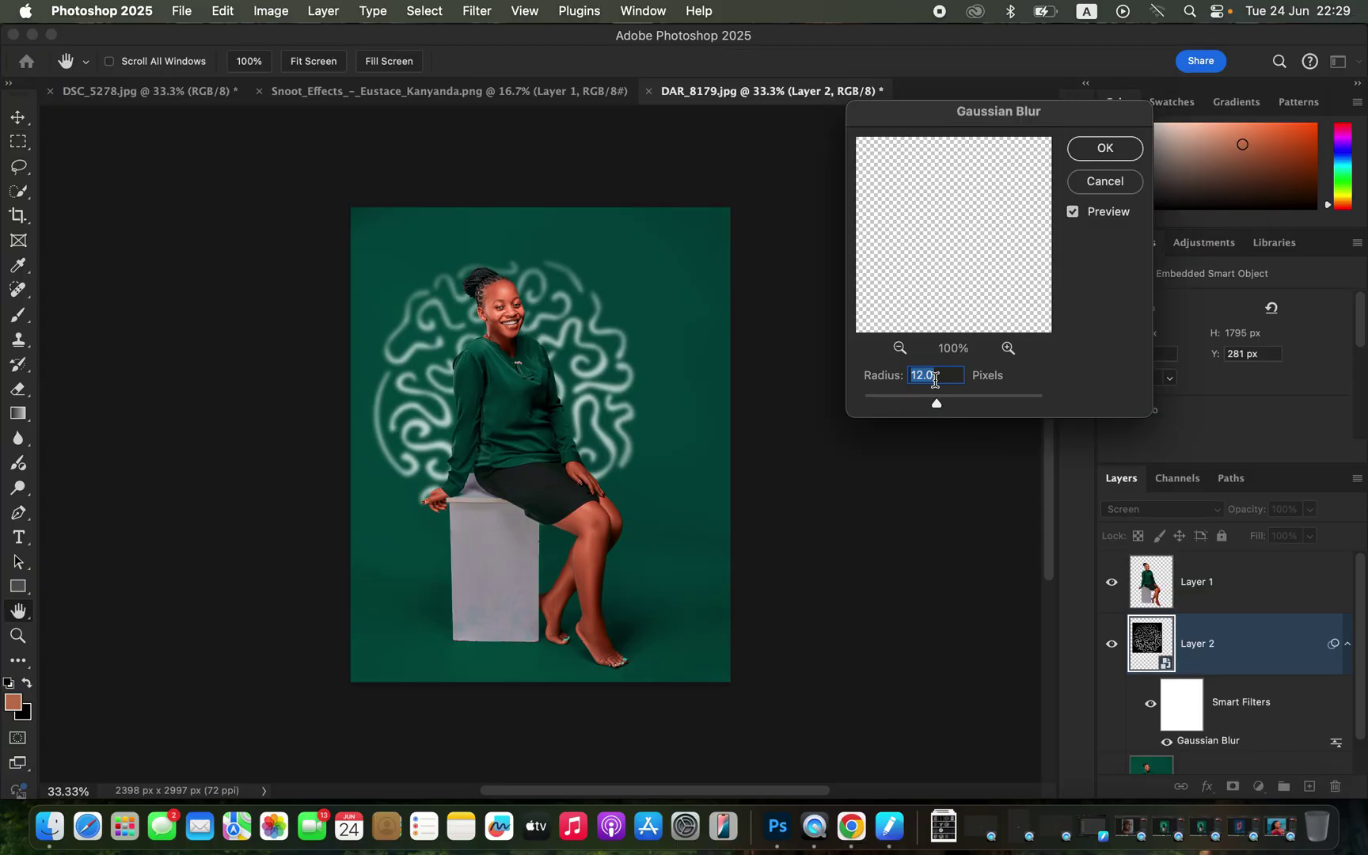
pyautogui.click(936, 406)
pyautogui.moveTo(935, 406); pyautogui.dragTo(934, 406)
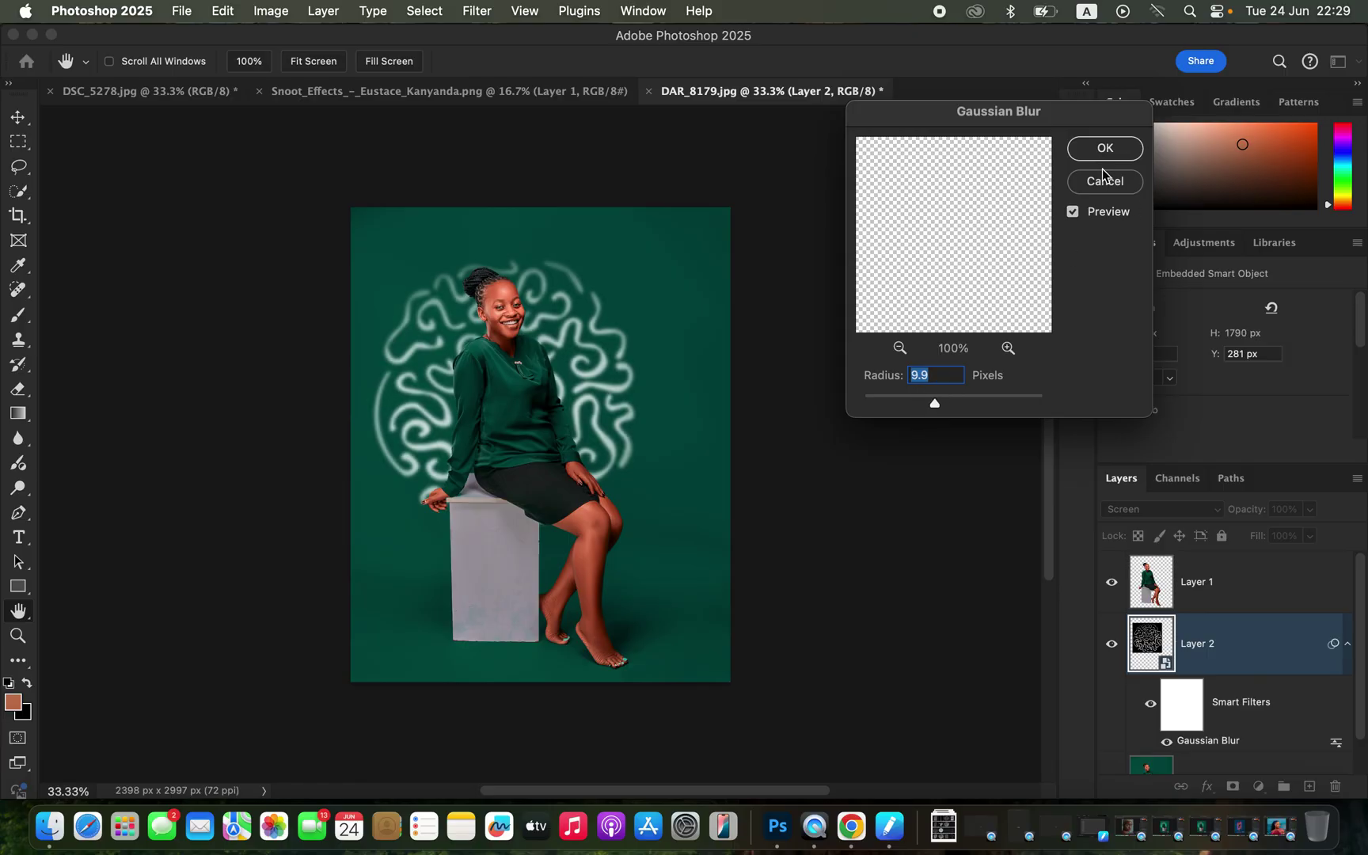
pyautogui.click(1105, 148)
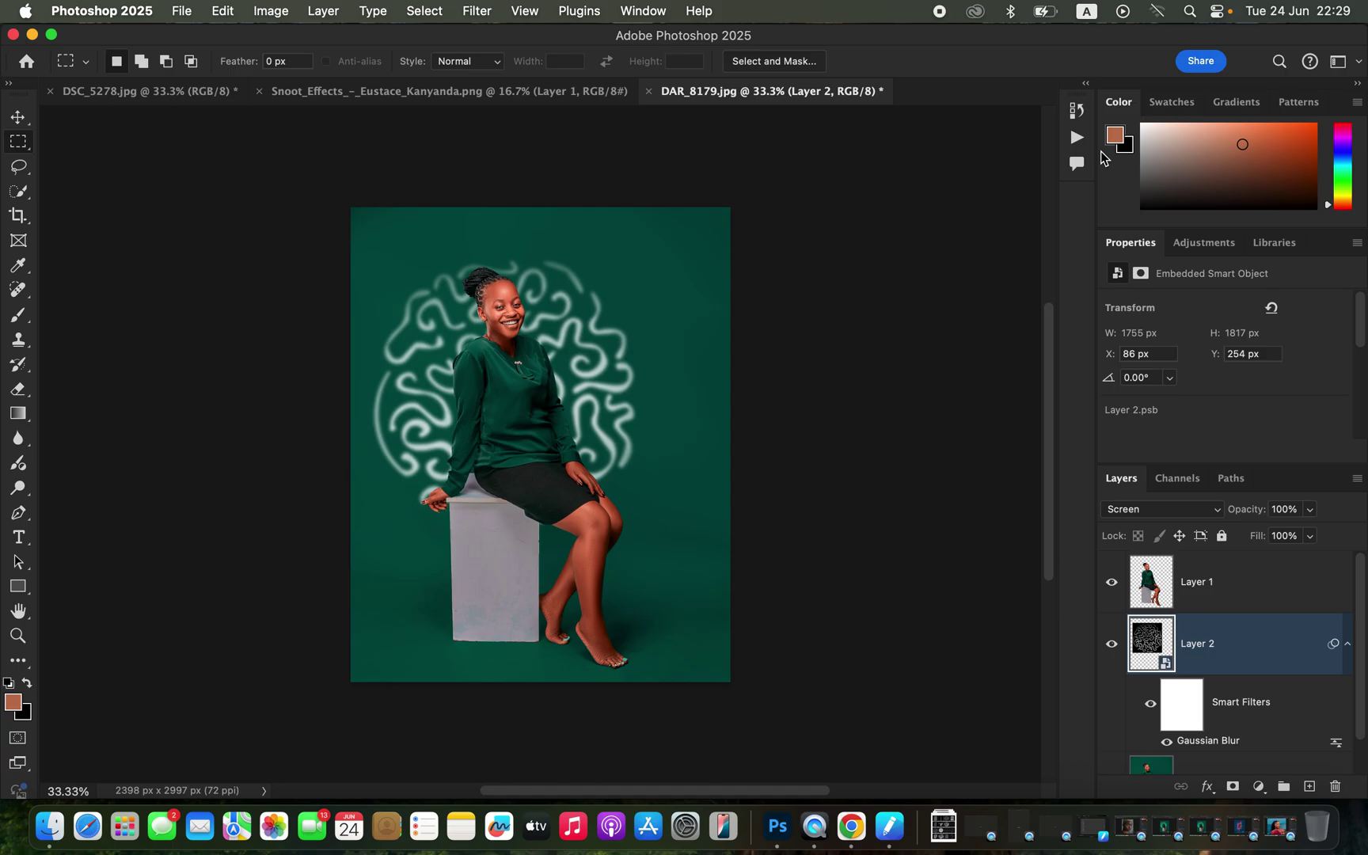
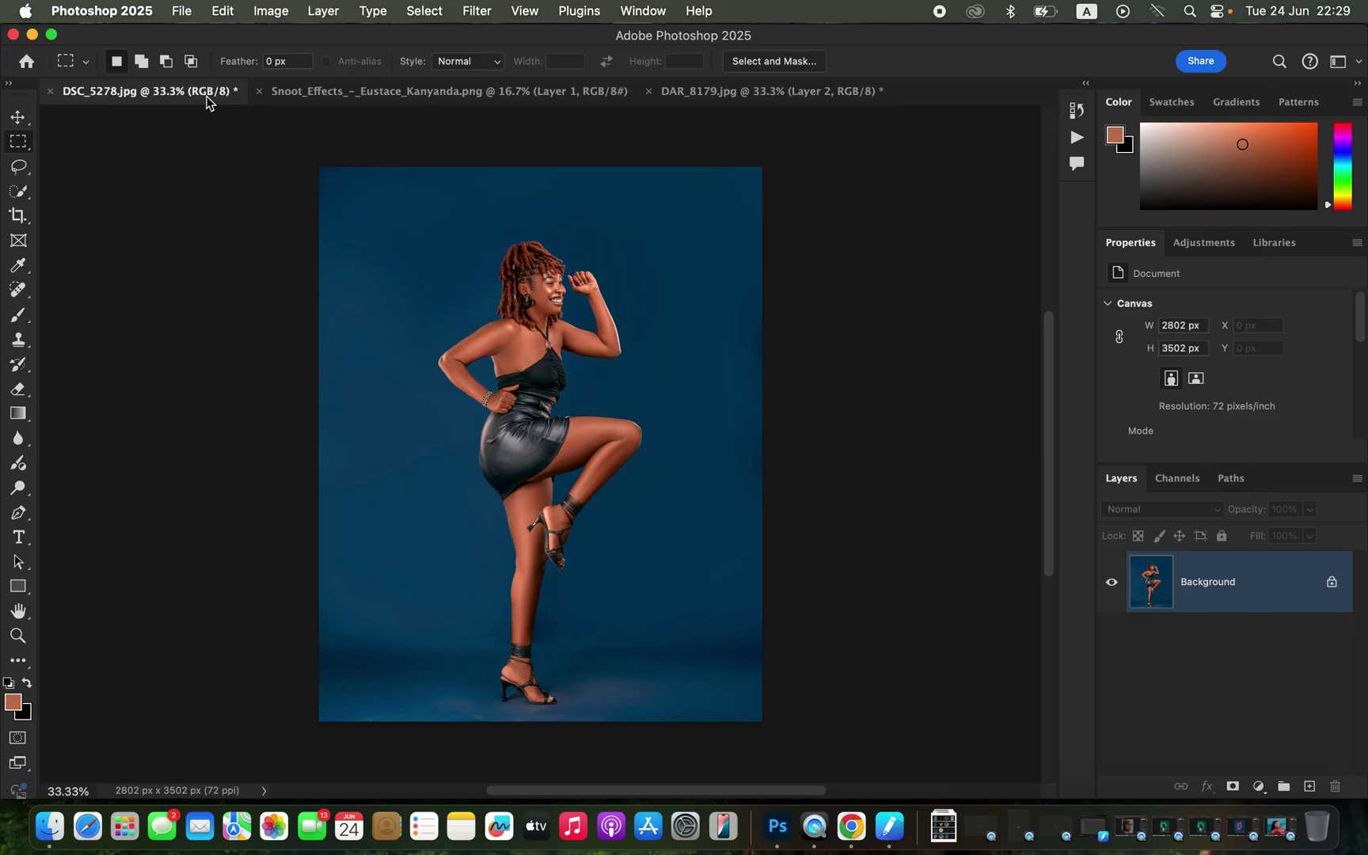
# Select the woman with Select Subject and copy her onto a new layer above the background
pyautogui.click(439, 9)
pyautogui.click(464, 229)
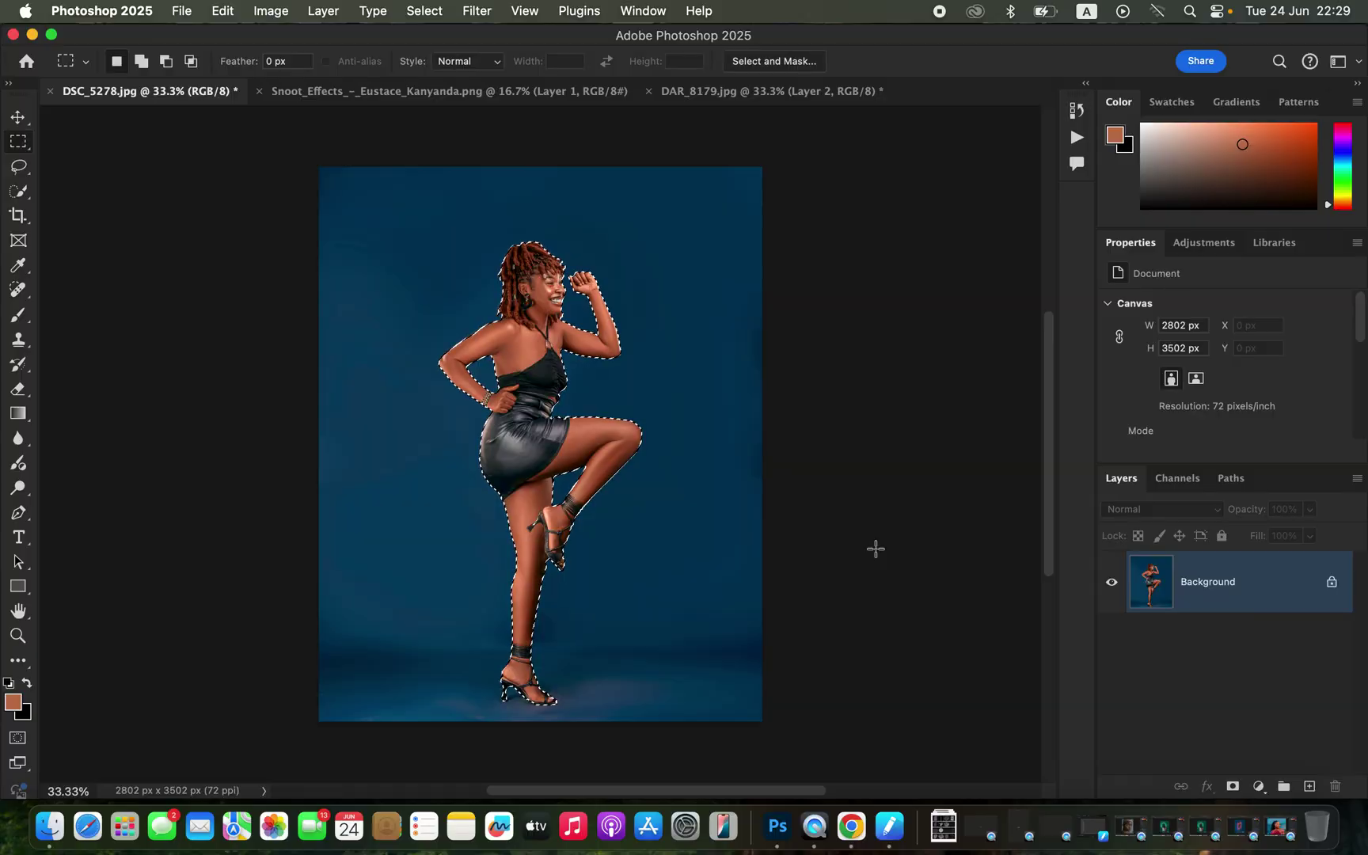
pyautogui.press('super+v')
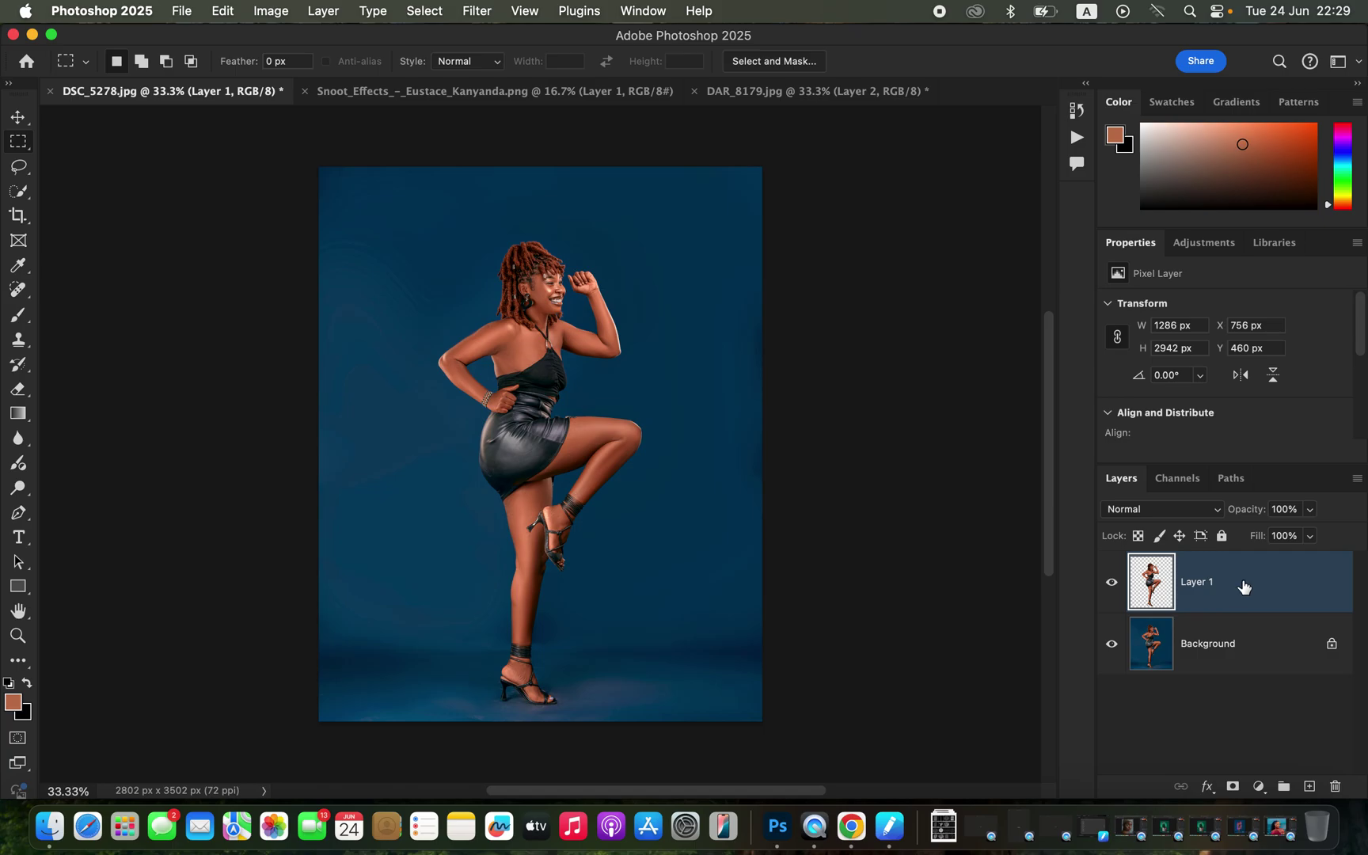
# Copy the slanted stripe tile from the Snoot_Effects document and paste it into DSC_5278.jpg directly above the Background layer
pyautogui.click(1215, 647)
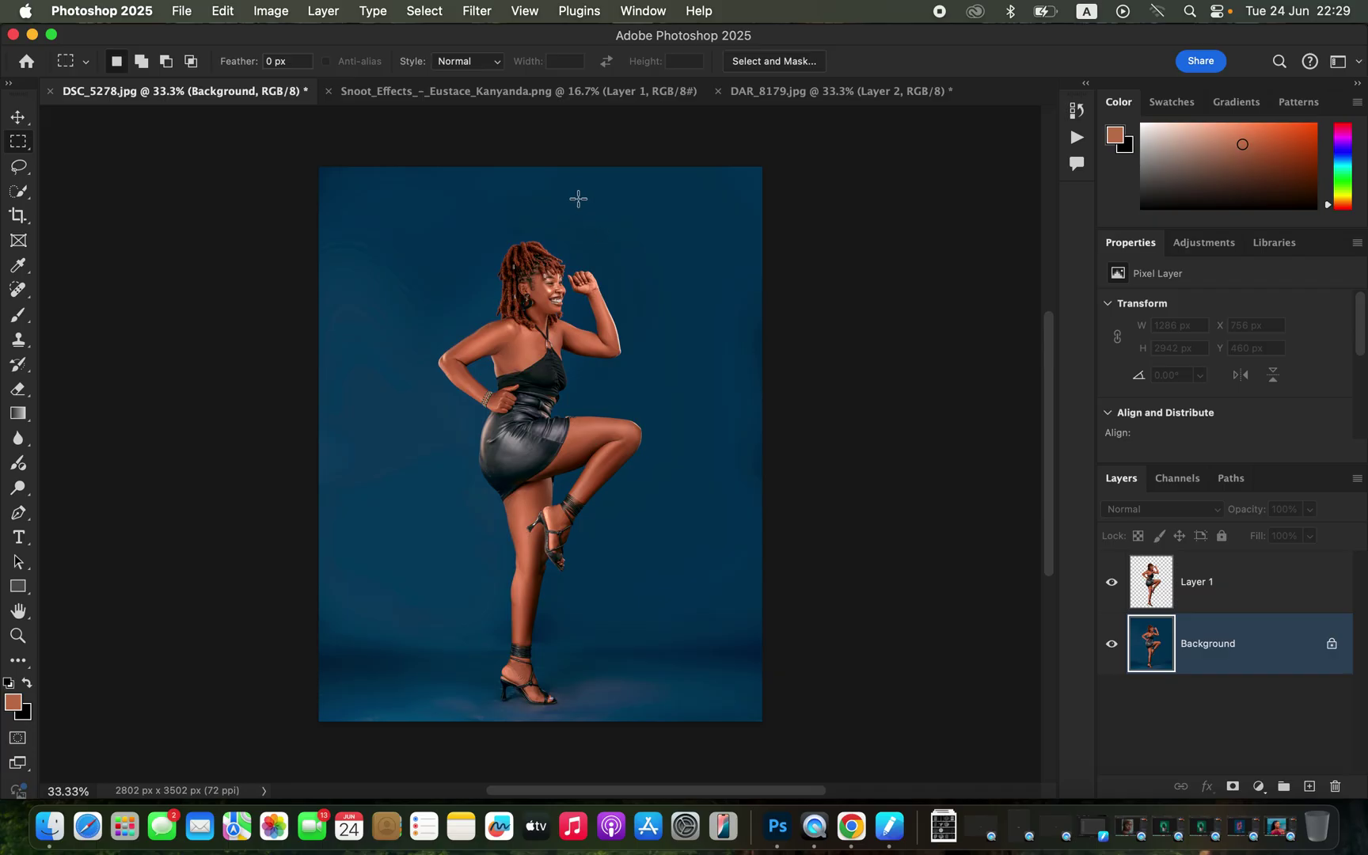
pyautogui.click(527, 96)
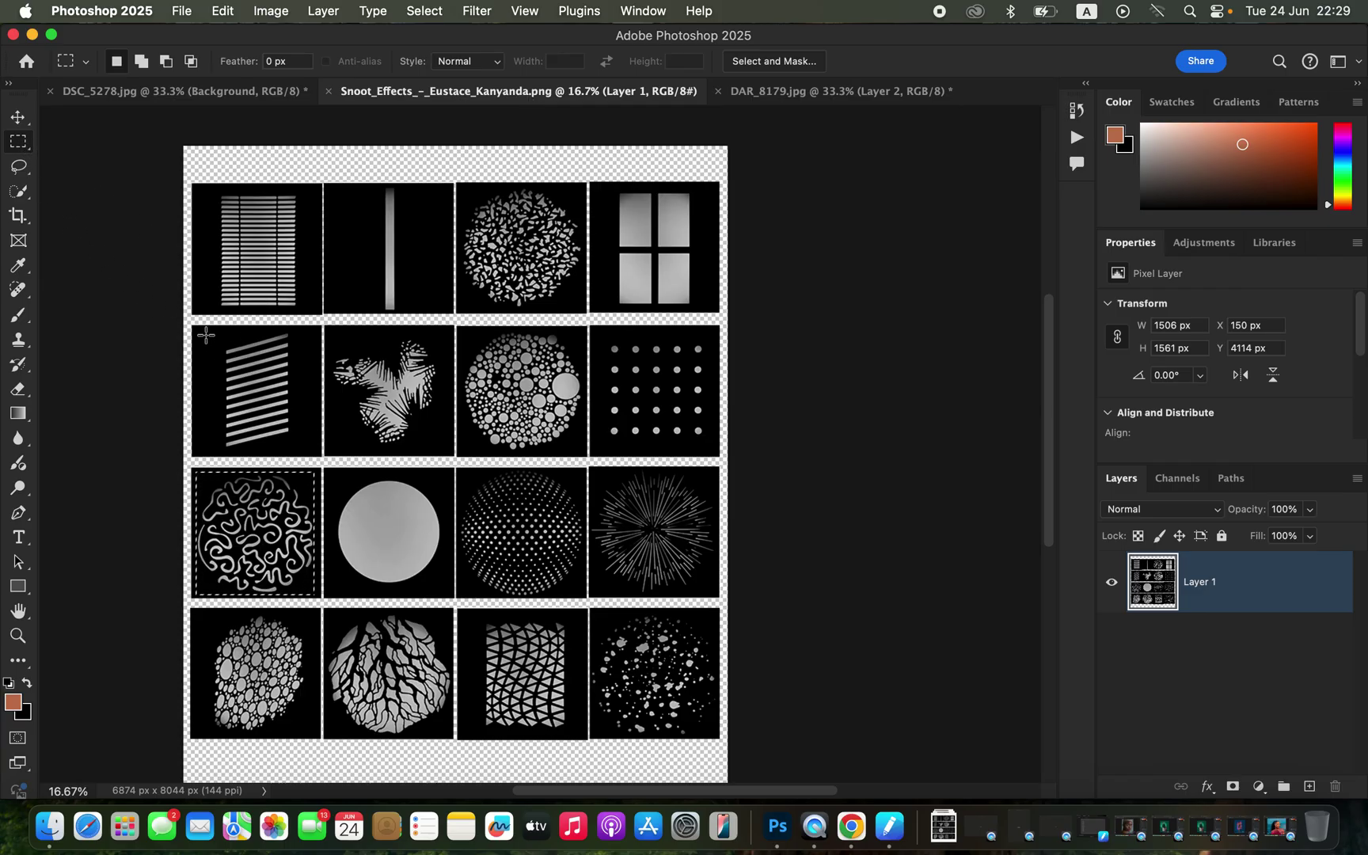
pyautogui.moveTo(201, 330)
pyautogui.mouseDown()
pyautogui.moveTo(252, 339)
pyautogui.moveTo(297, 380)
pyautogui.moveTo(318, 452)
pyautogui.mouseUp()
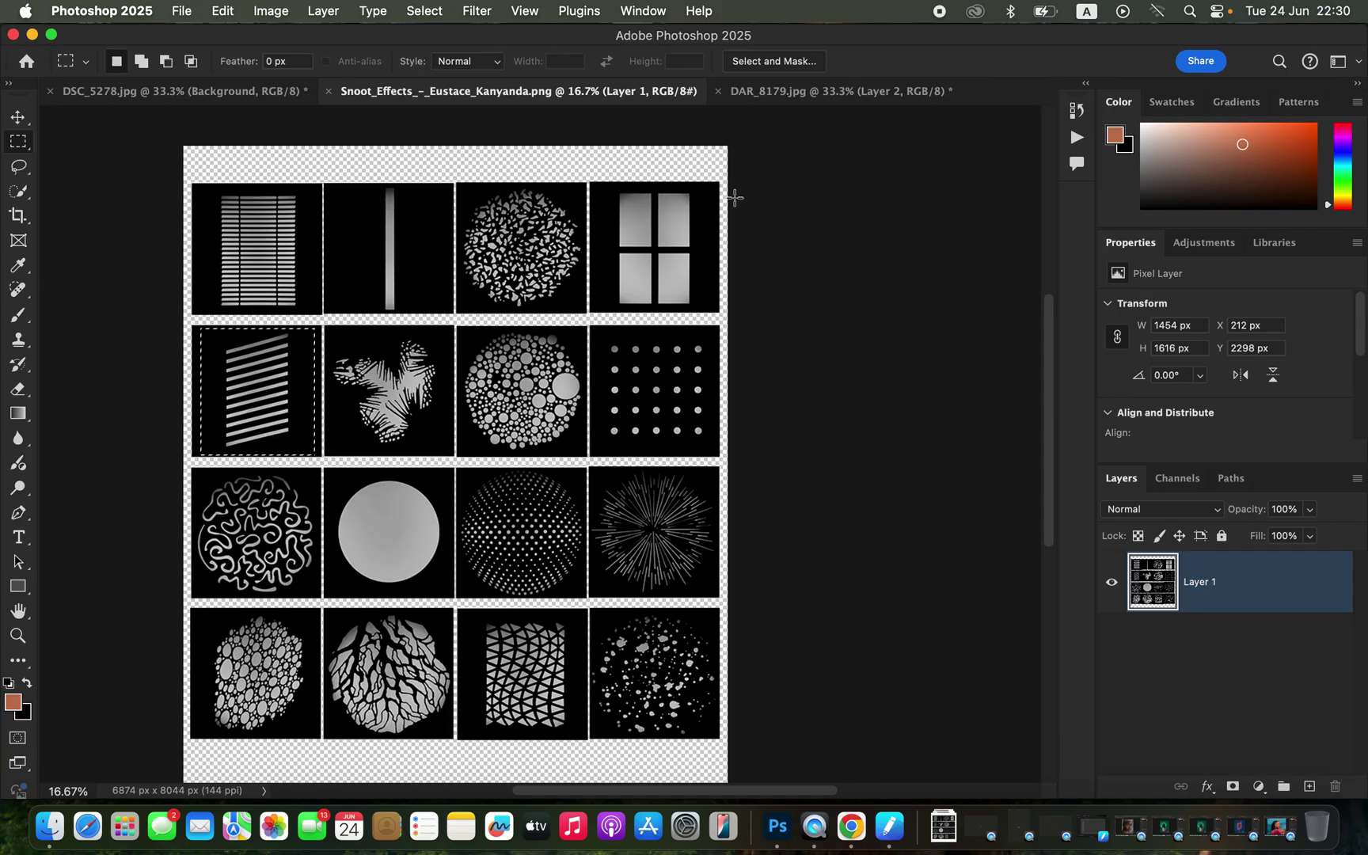
pyautogui.click(199, 94)
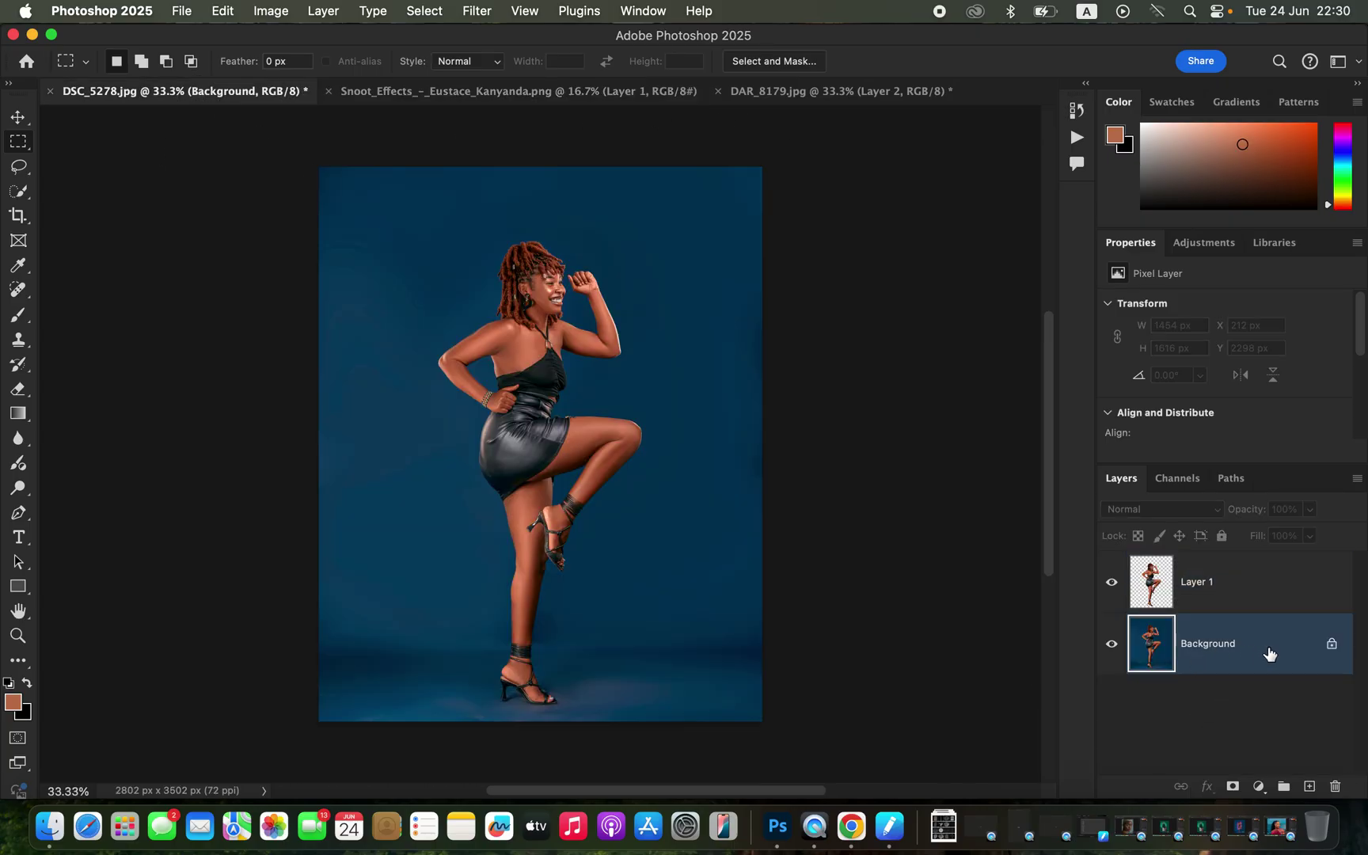
pyautogui.press('super+v')
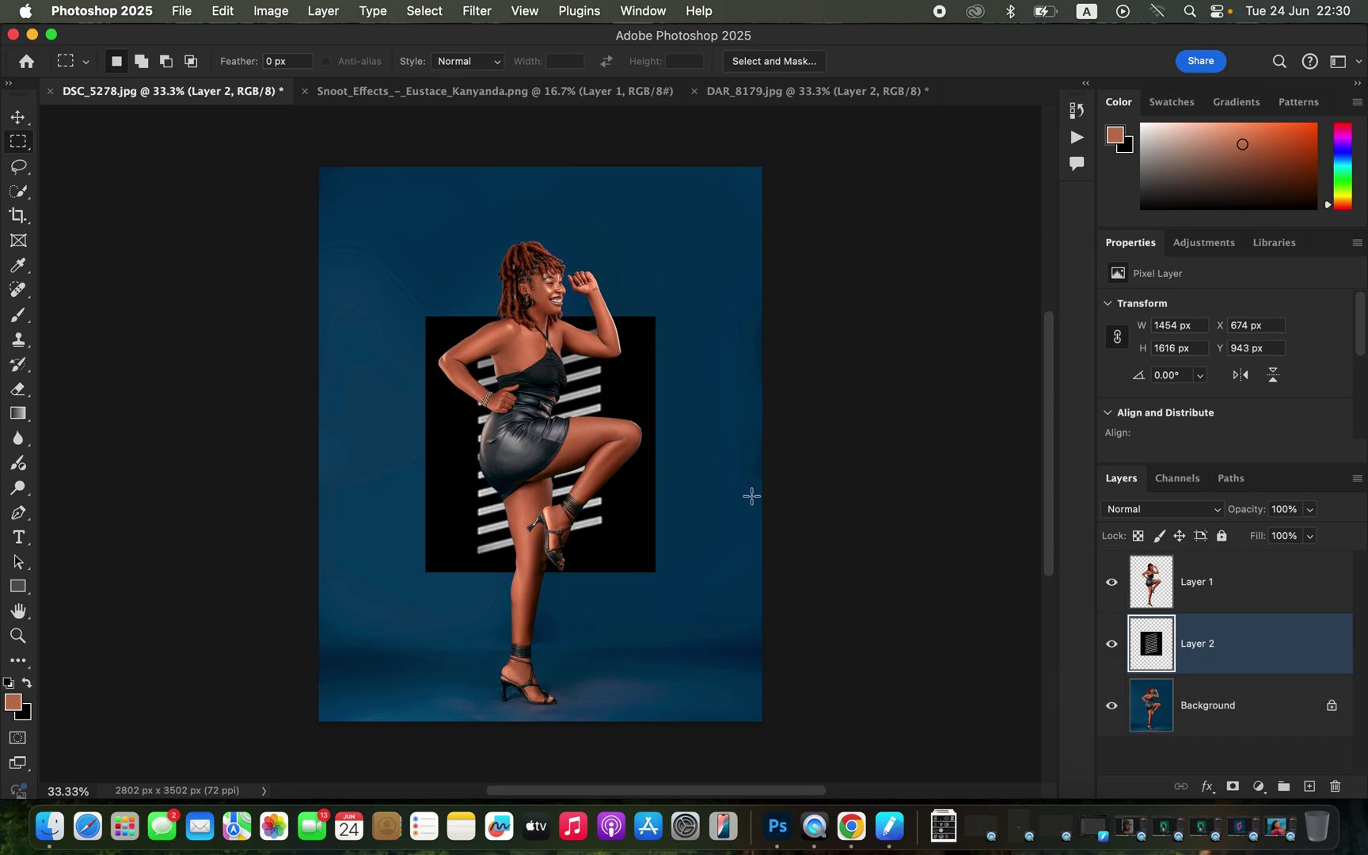
# Convert the stripe pattern layer to a smart object, scale it to about 149% and center it behind the woman
pyautogui.rightClick(1289, 659)
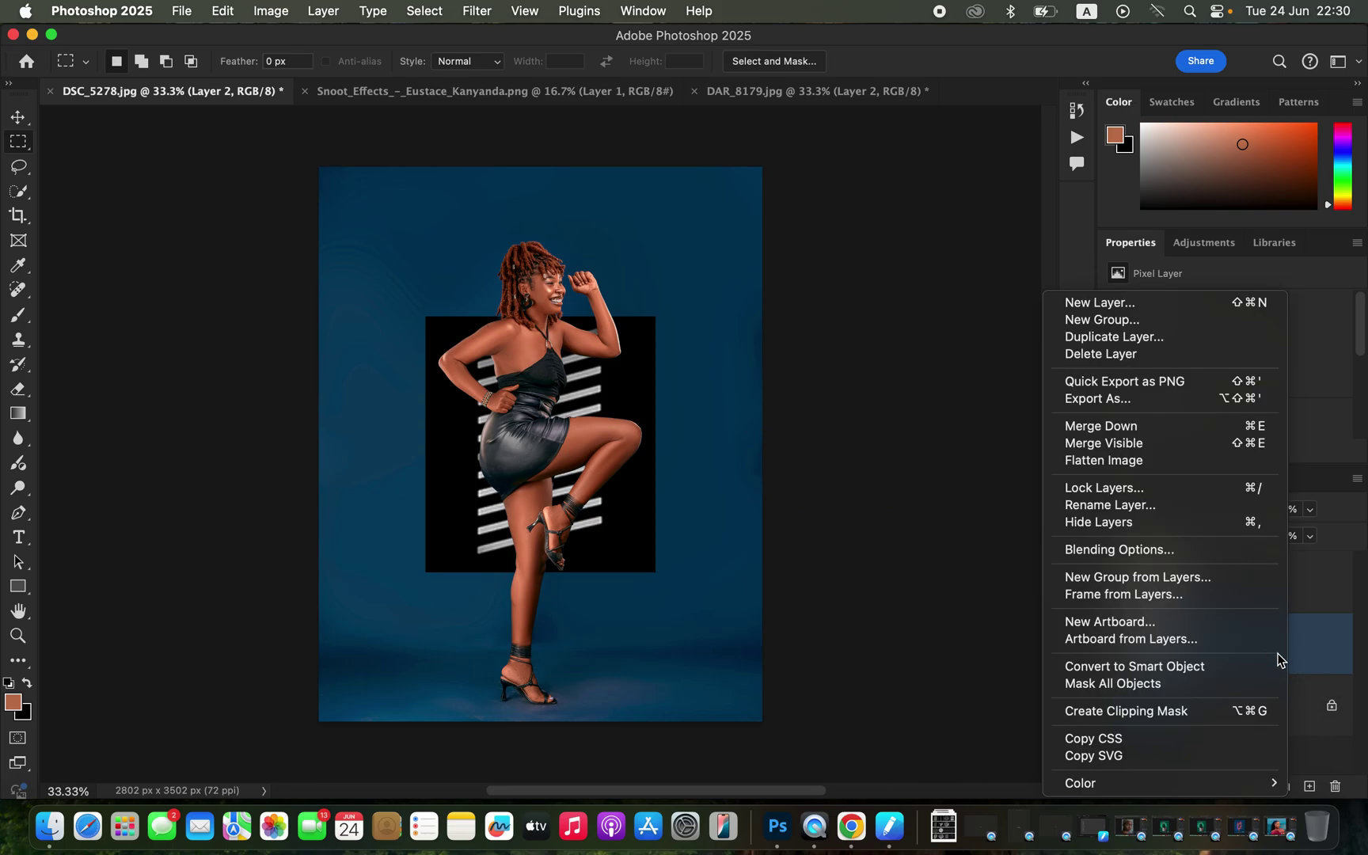
pyautogui.click(1161, 669)
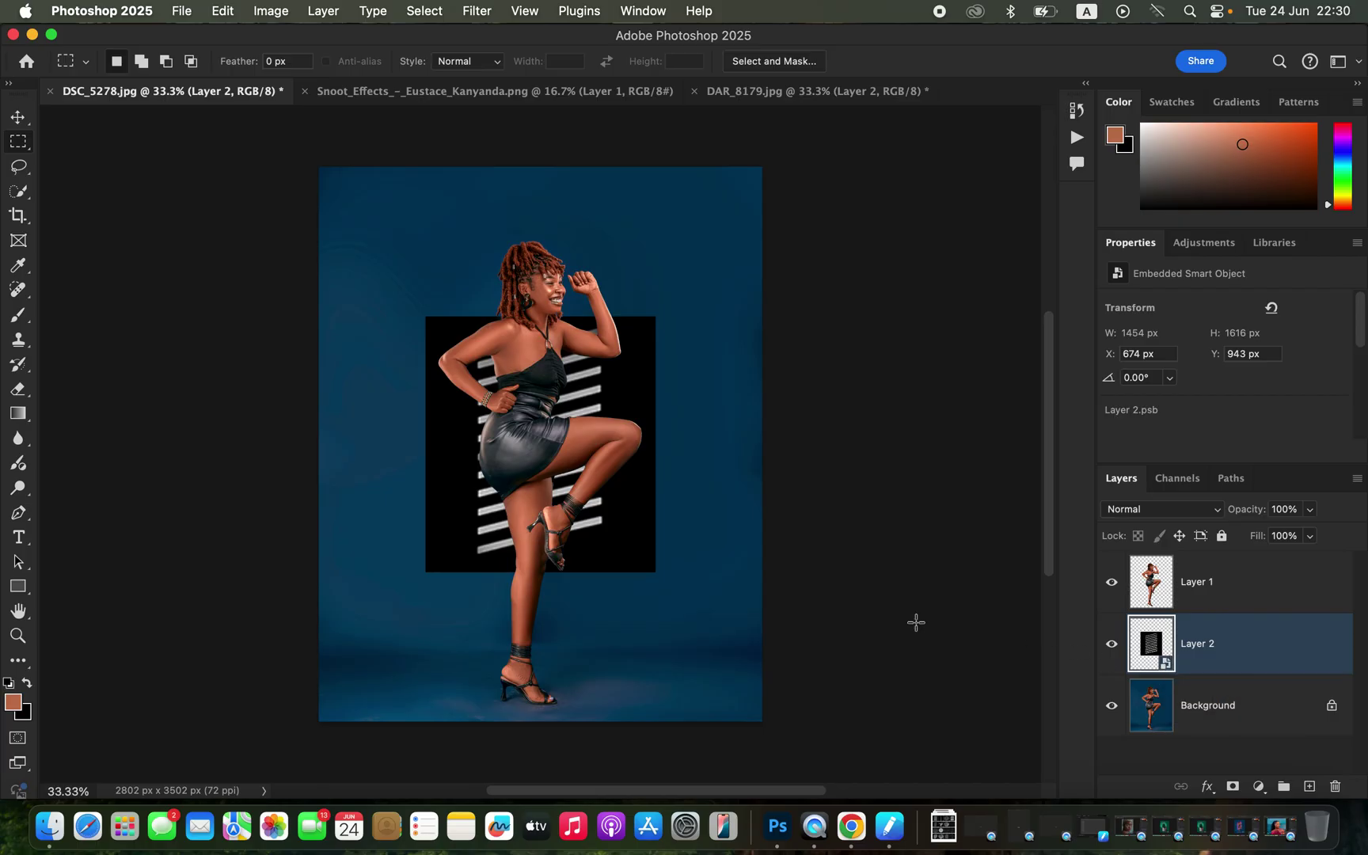
pyautogui.press('super+t')
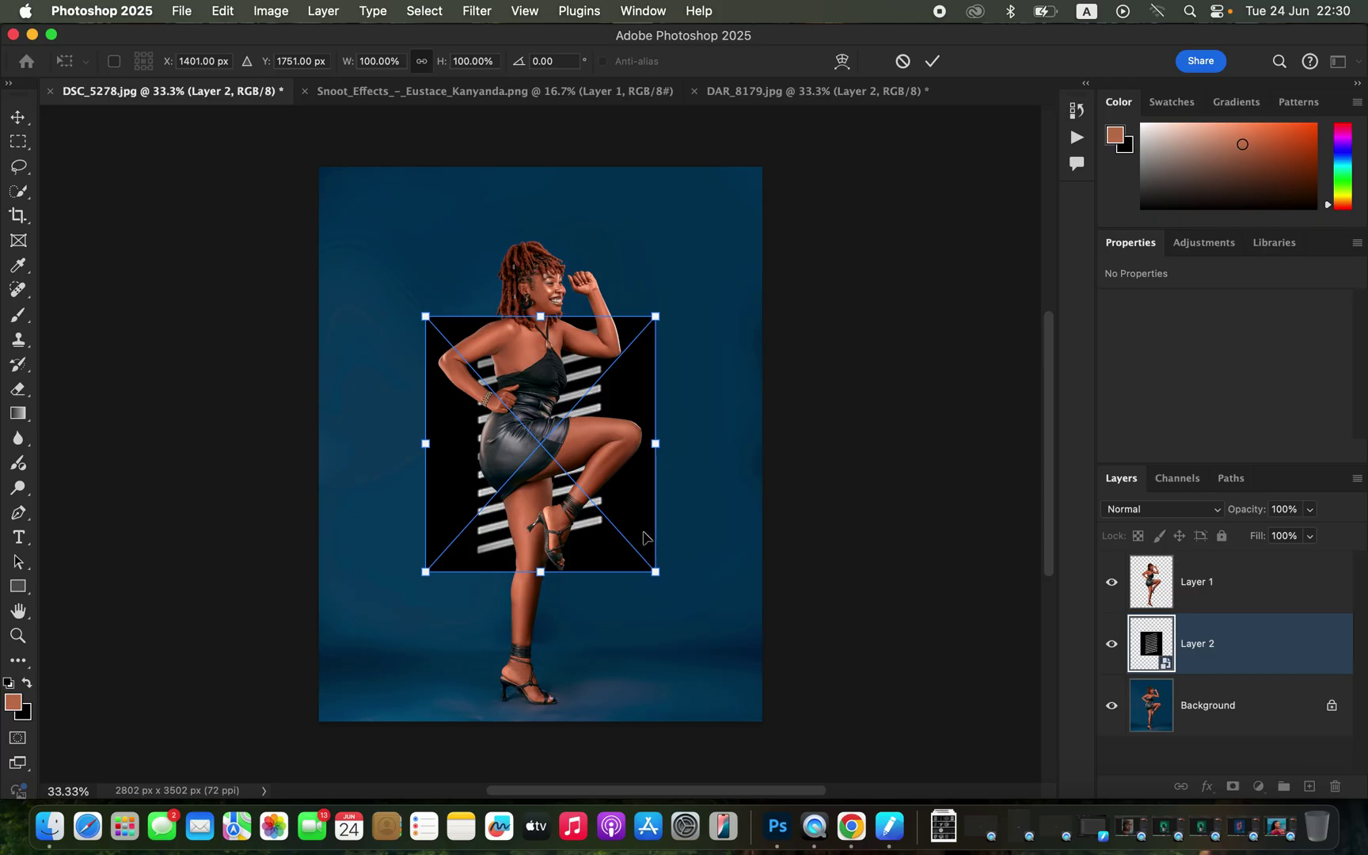
pyautogui.moveTo(656, 318); pyautogui.dragTo(609, 294)
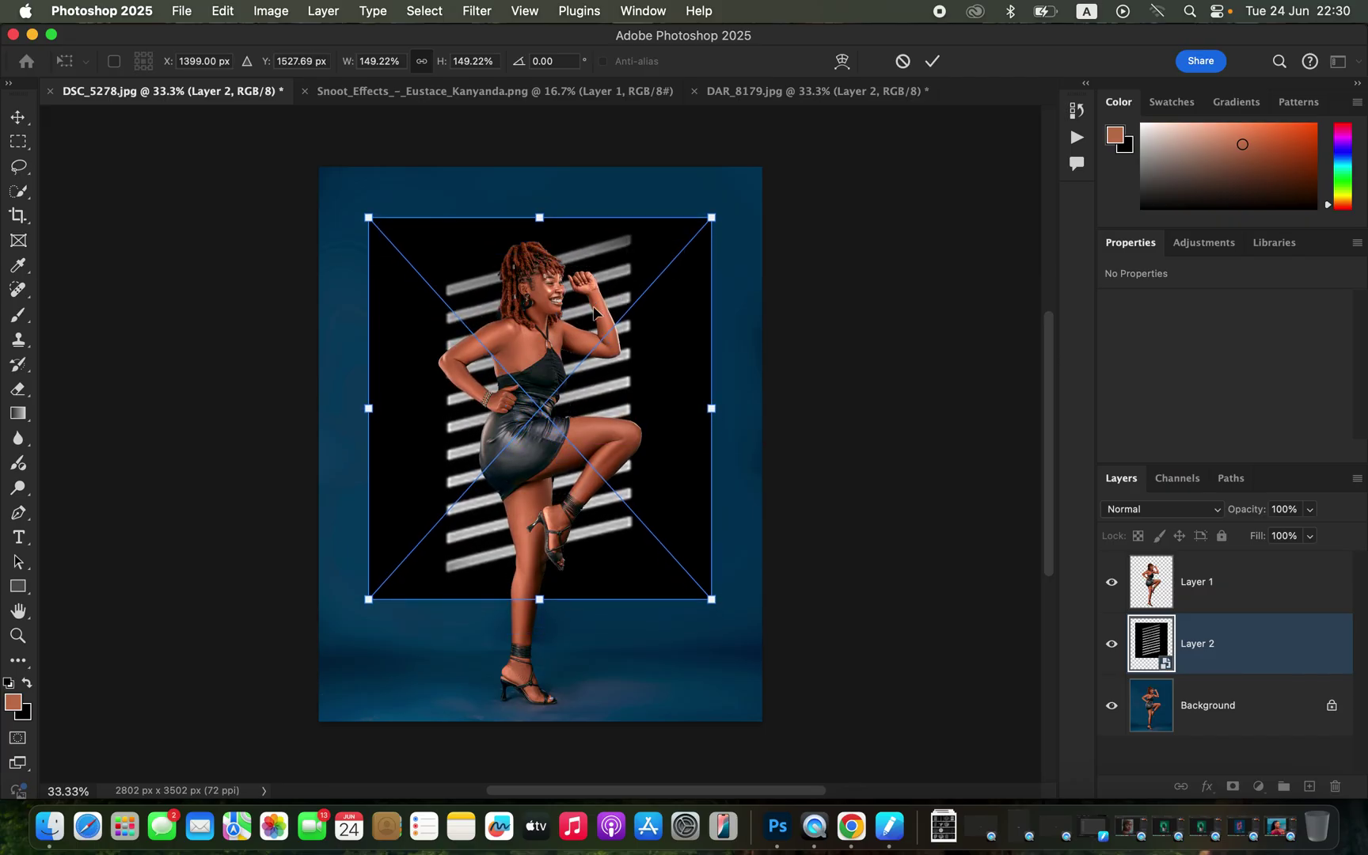
pyautogui.press('Return')
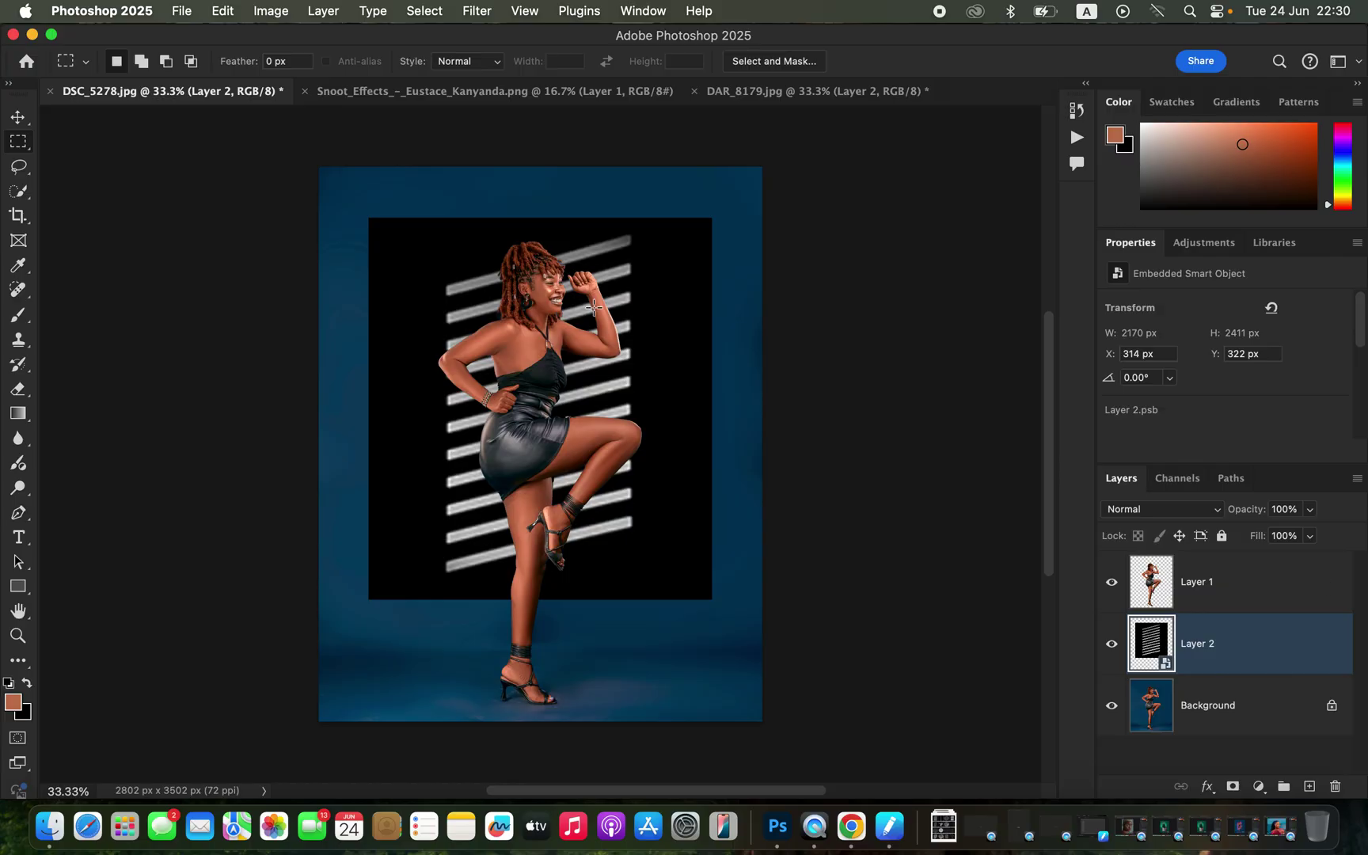
# Set the stripe pattern layer's blend mode to Screen and apply a Gaussian Blur with a 19 px radius
pyautogui.click(1186, 510)
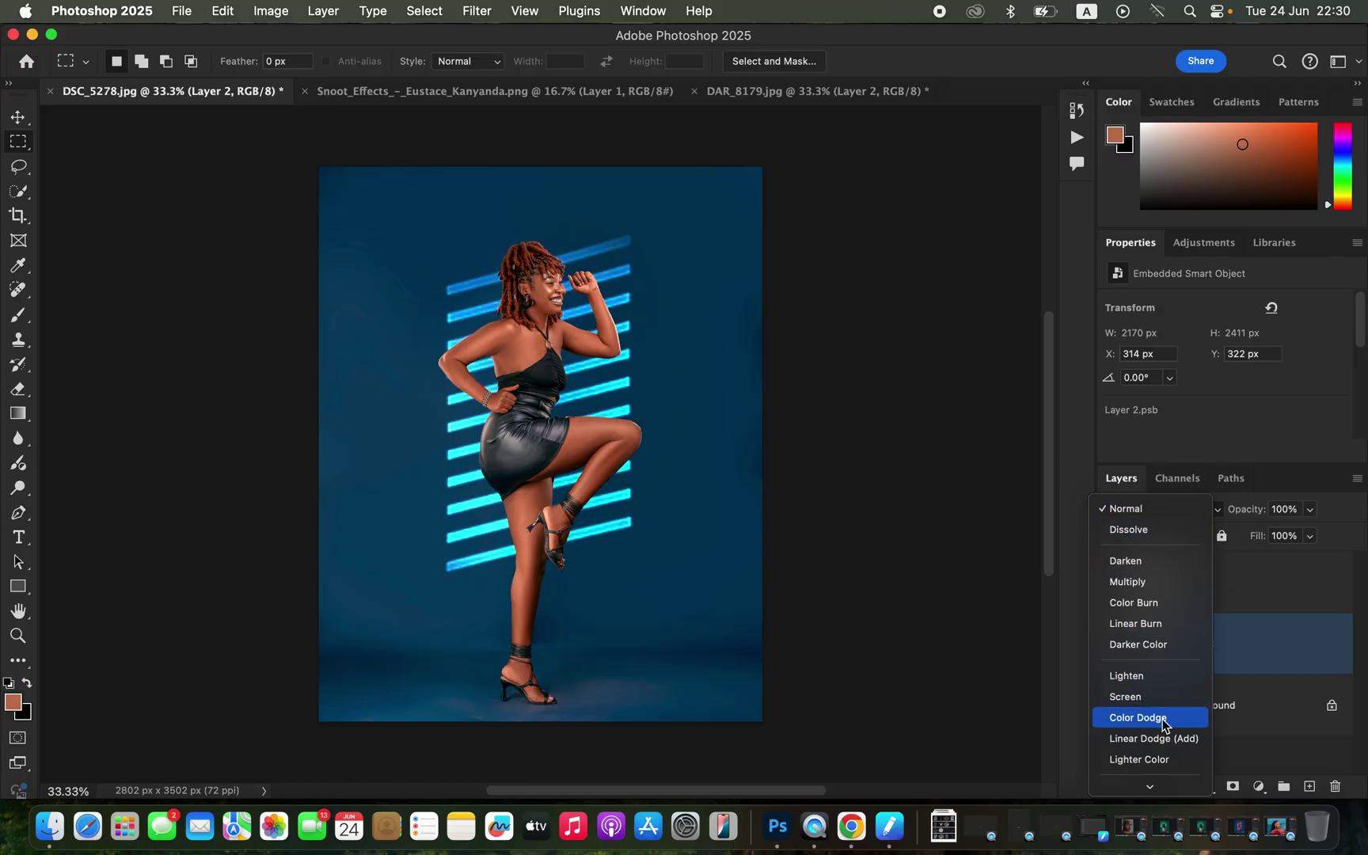
pyautogui.click(1165, 700)
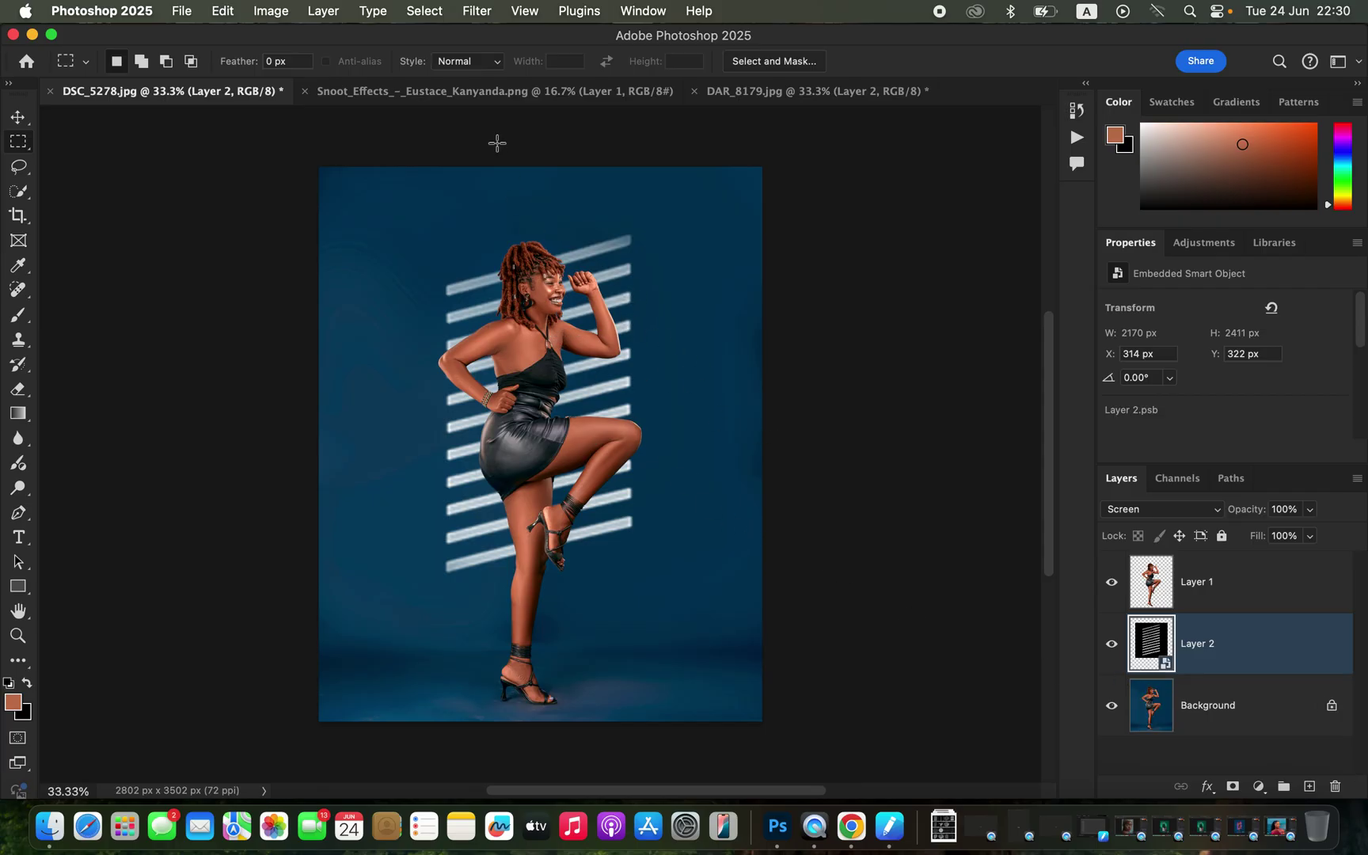
pyautogui.click(475, 11)
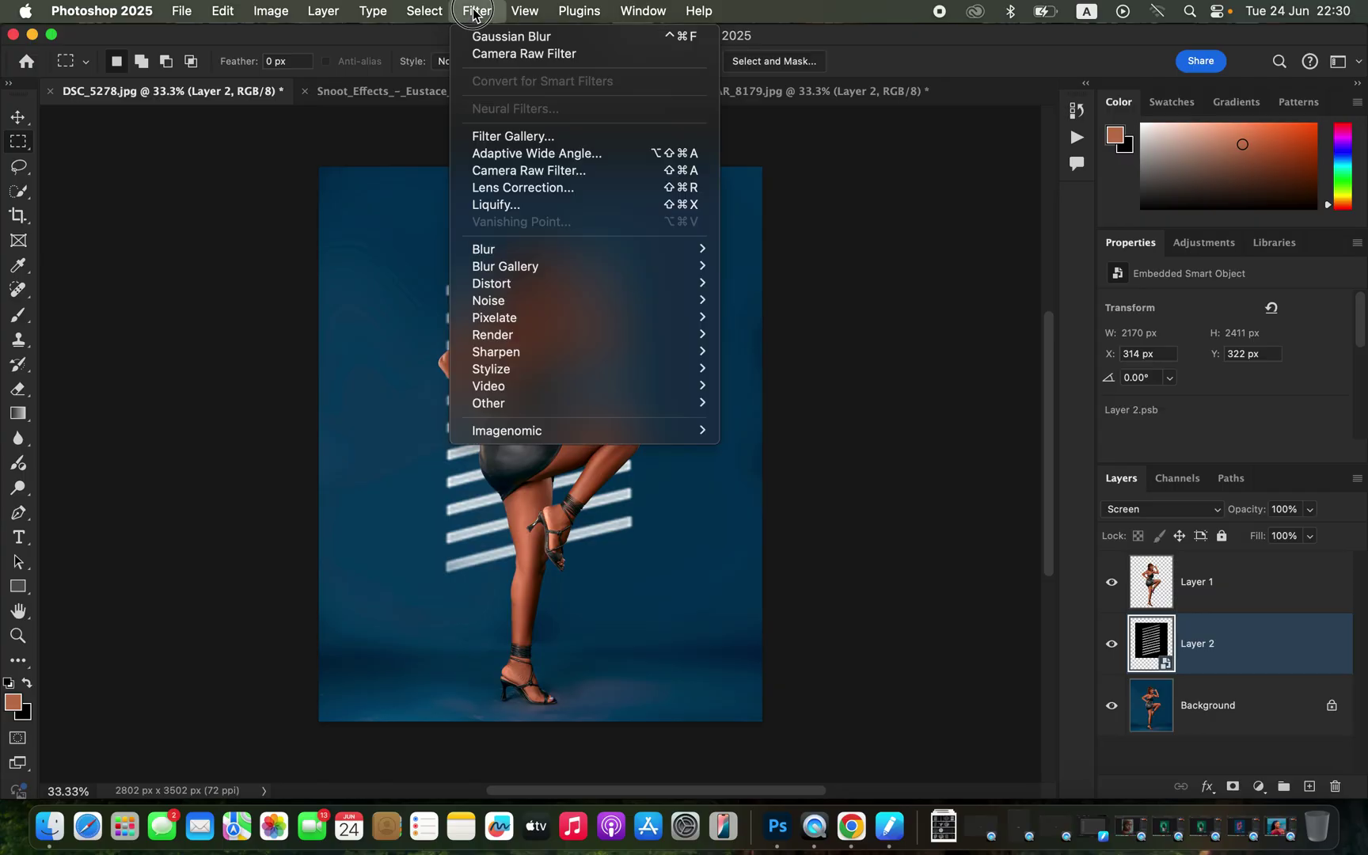
pyautogui.moveTo(517, 248)
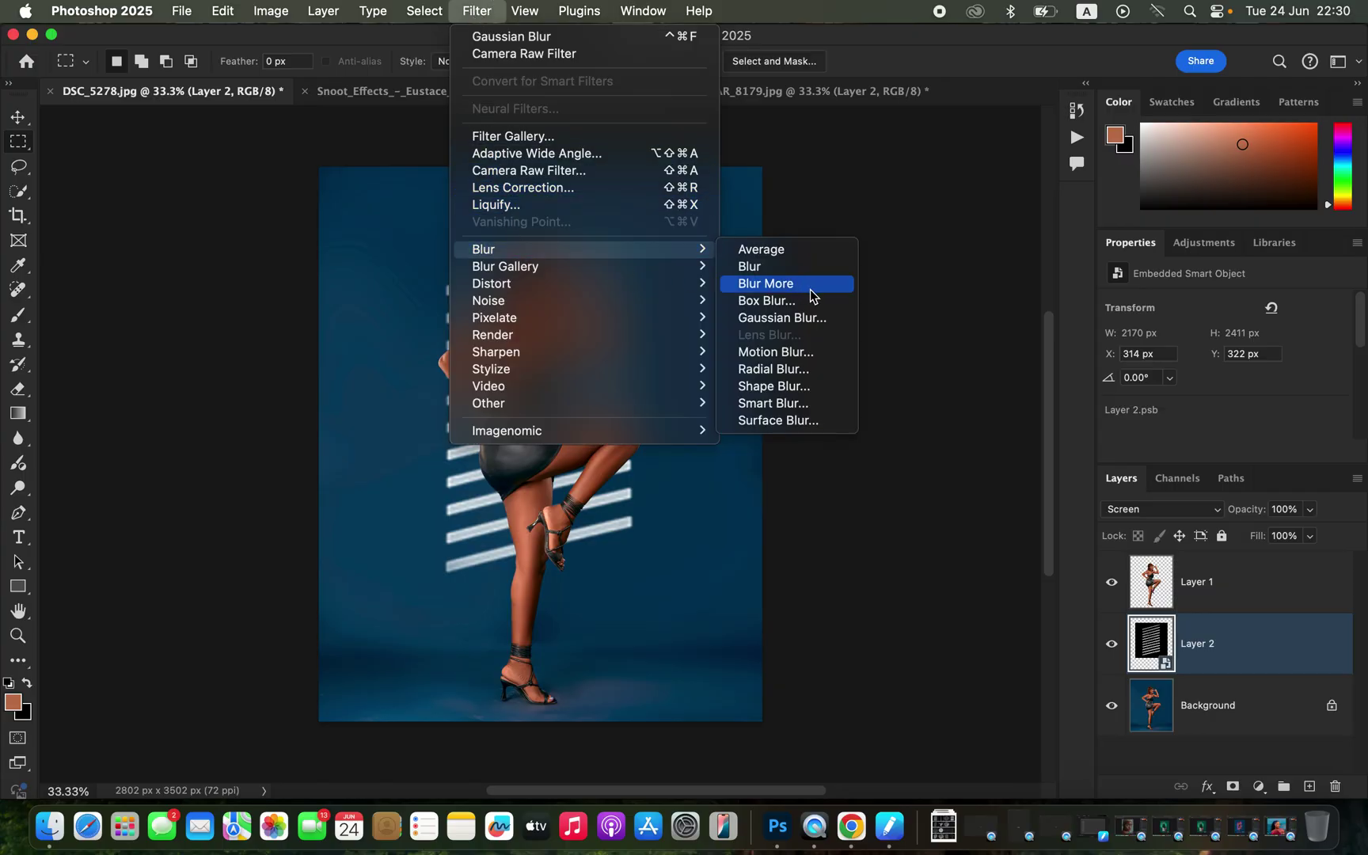
pyautogui.click(804, 319)
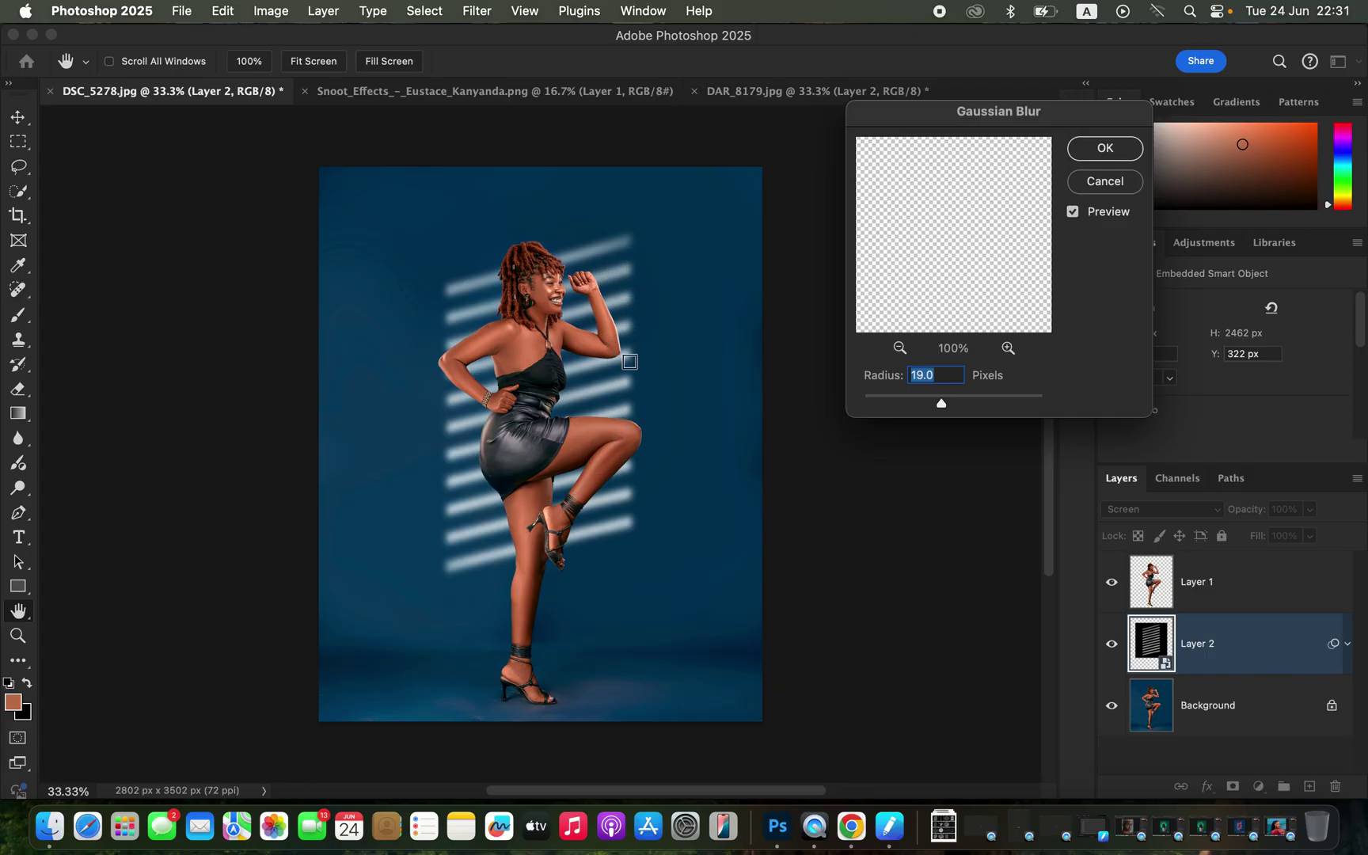
pyautogui.click(1107, 149)
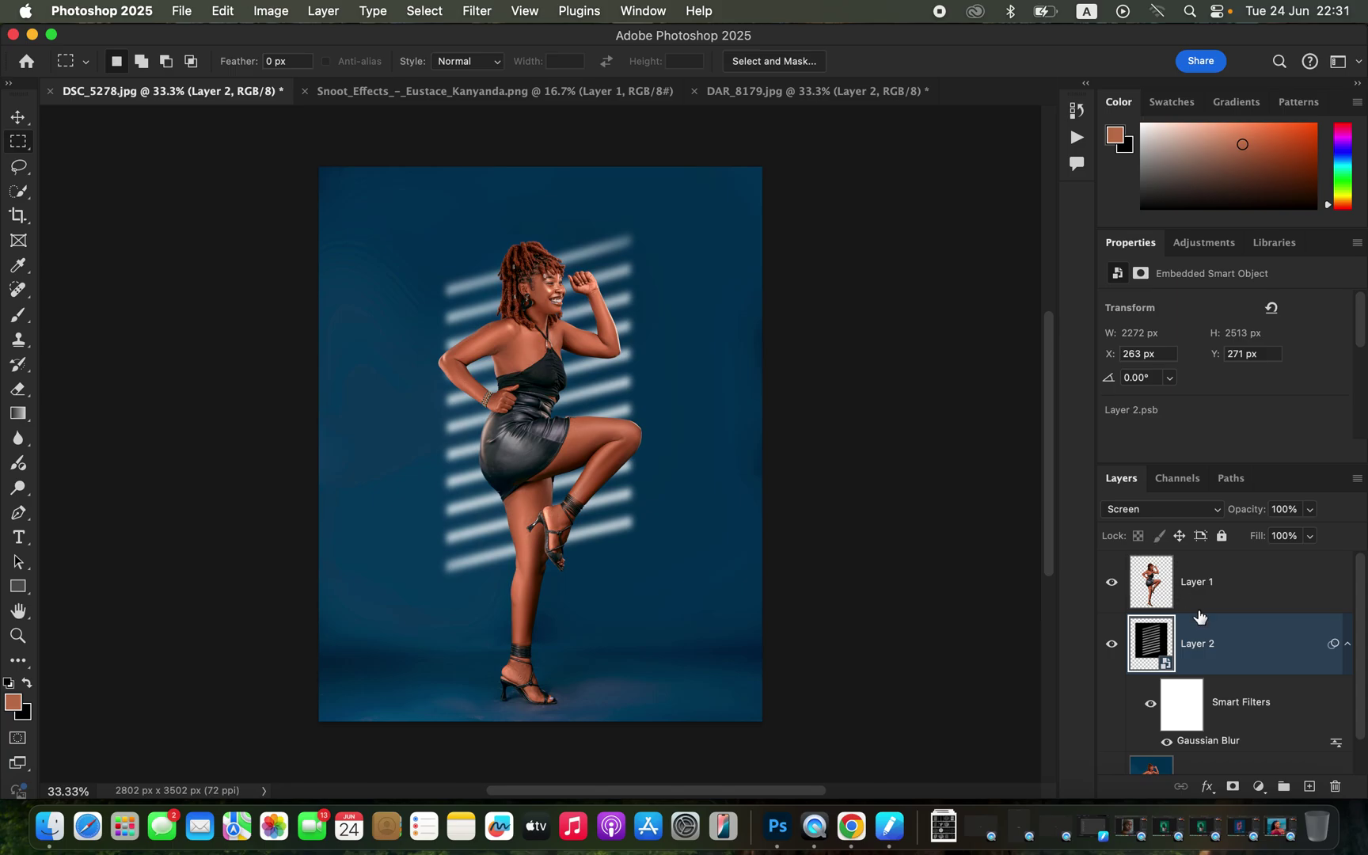
# Add a Hue/Saturation adjustment layer above the stripe pattern and clip it to the pattern layer
pyautogui.click(1258, 787)
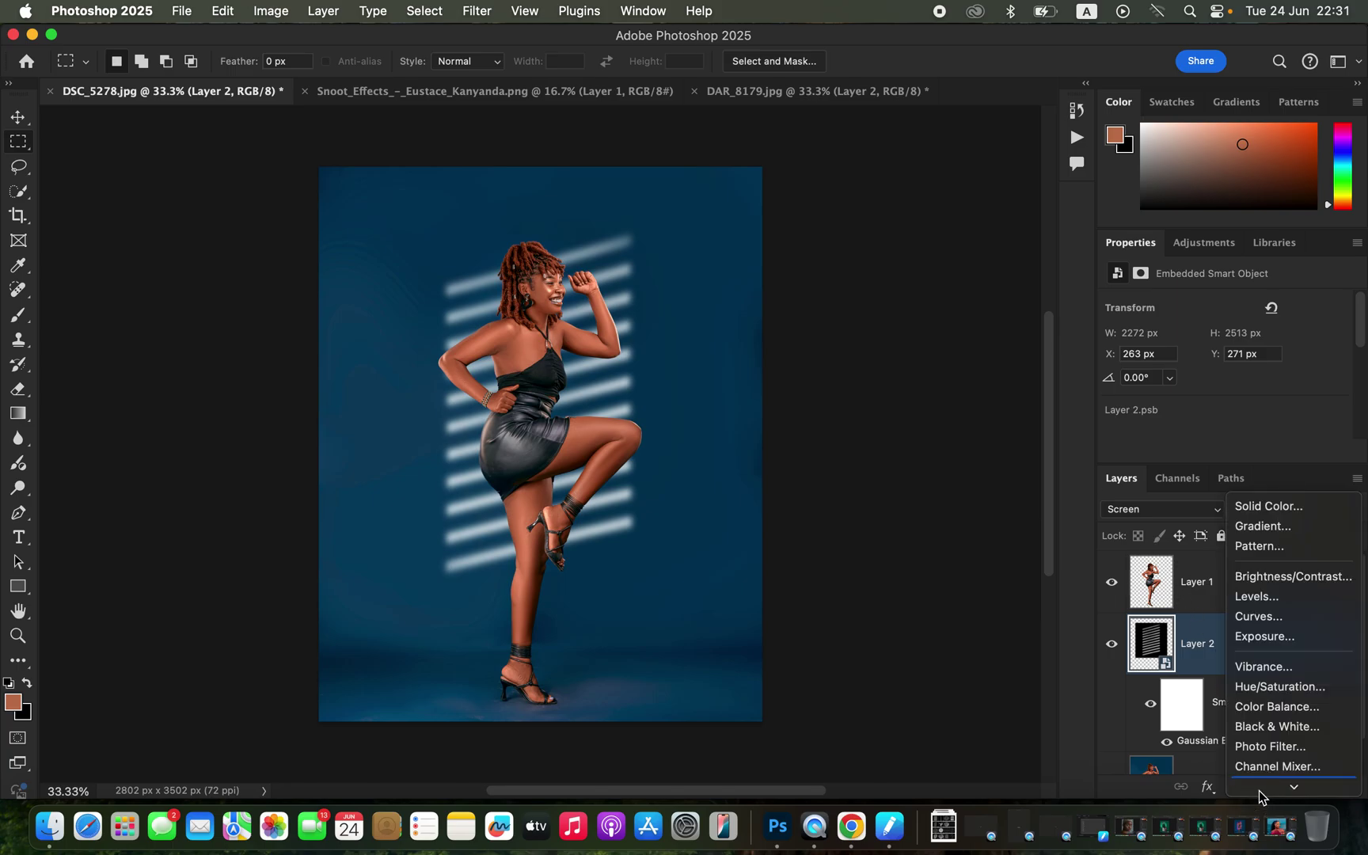
pyautogui.moveTo(1259, 790)
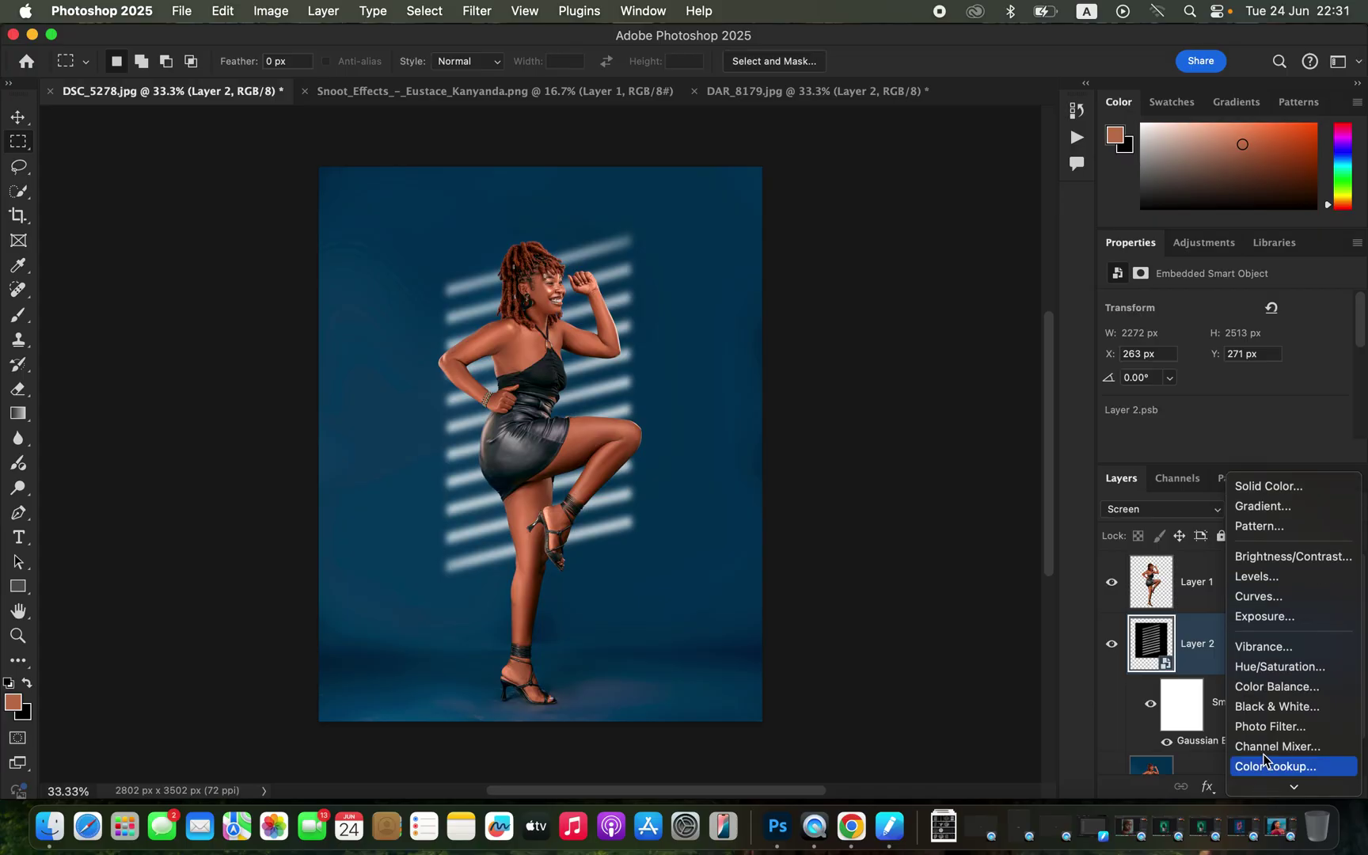
pyautogui.click(1272, 668)
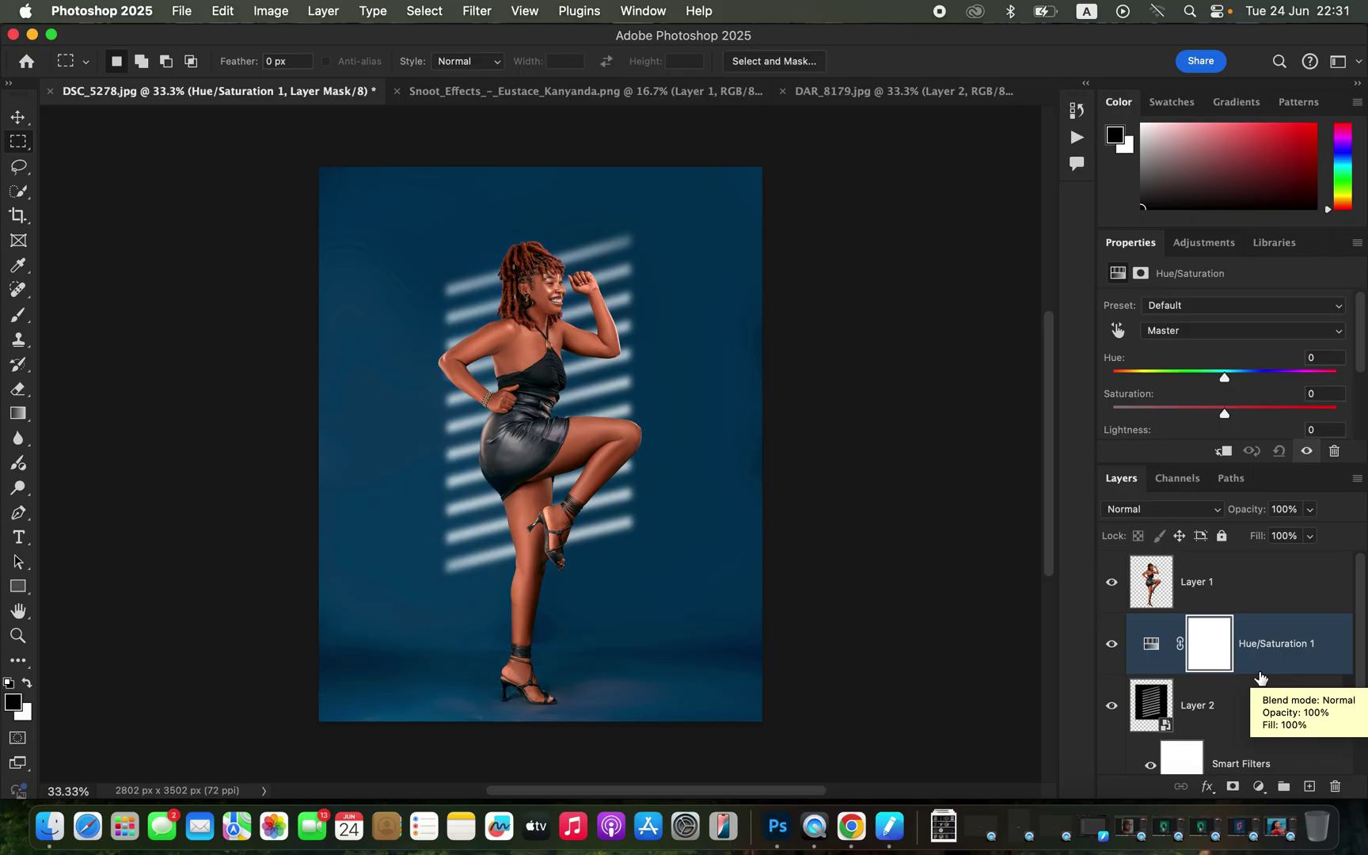
pyautogui.moveTo(1261, 678); pyautogui.dragTo(1259, 675)
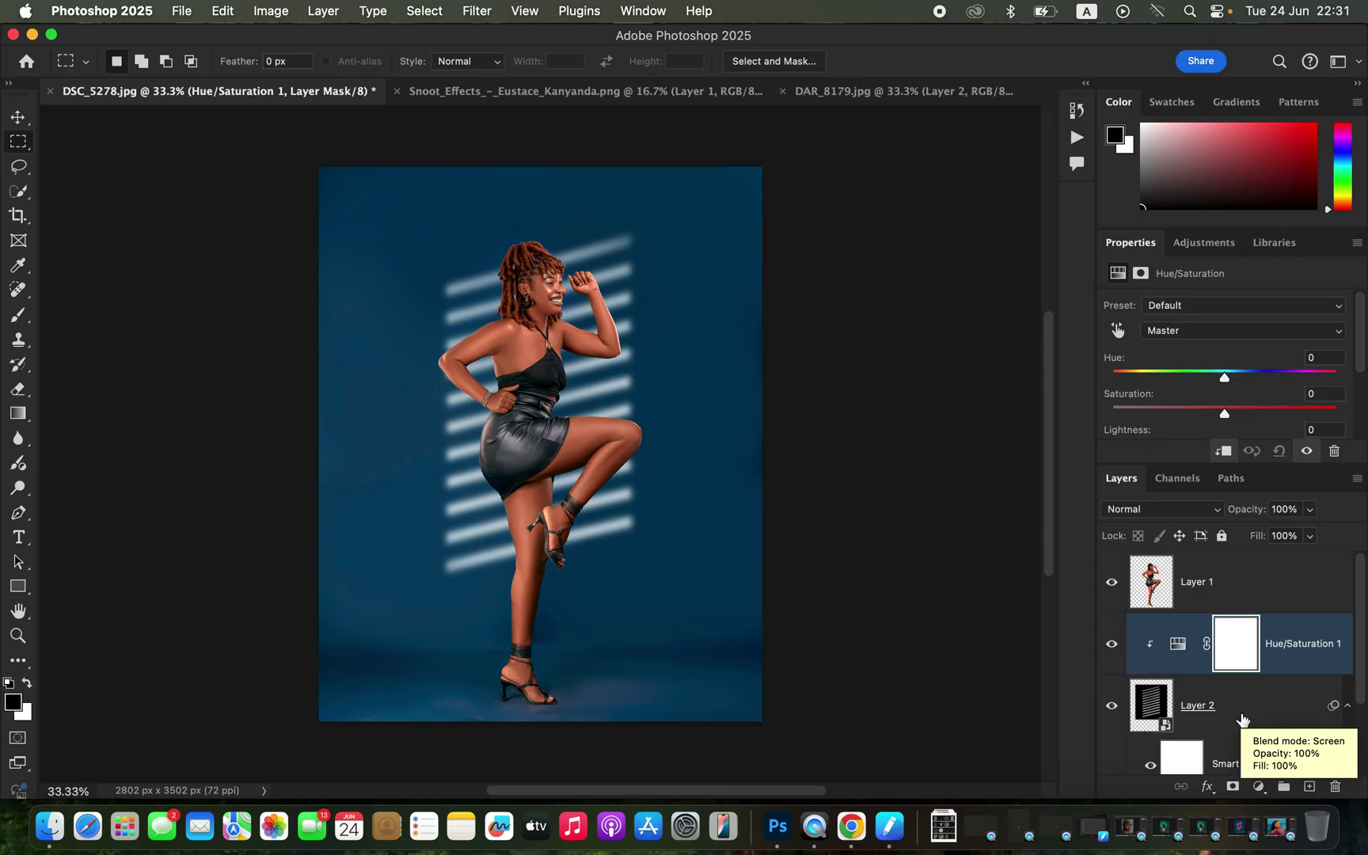
# Enable Colorize on the clipped Hue/Saturation adjustment and raise its saturation to 100
pyautogui.moveTo(1363, 351); pyautogui.dragTo(1360, 386)
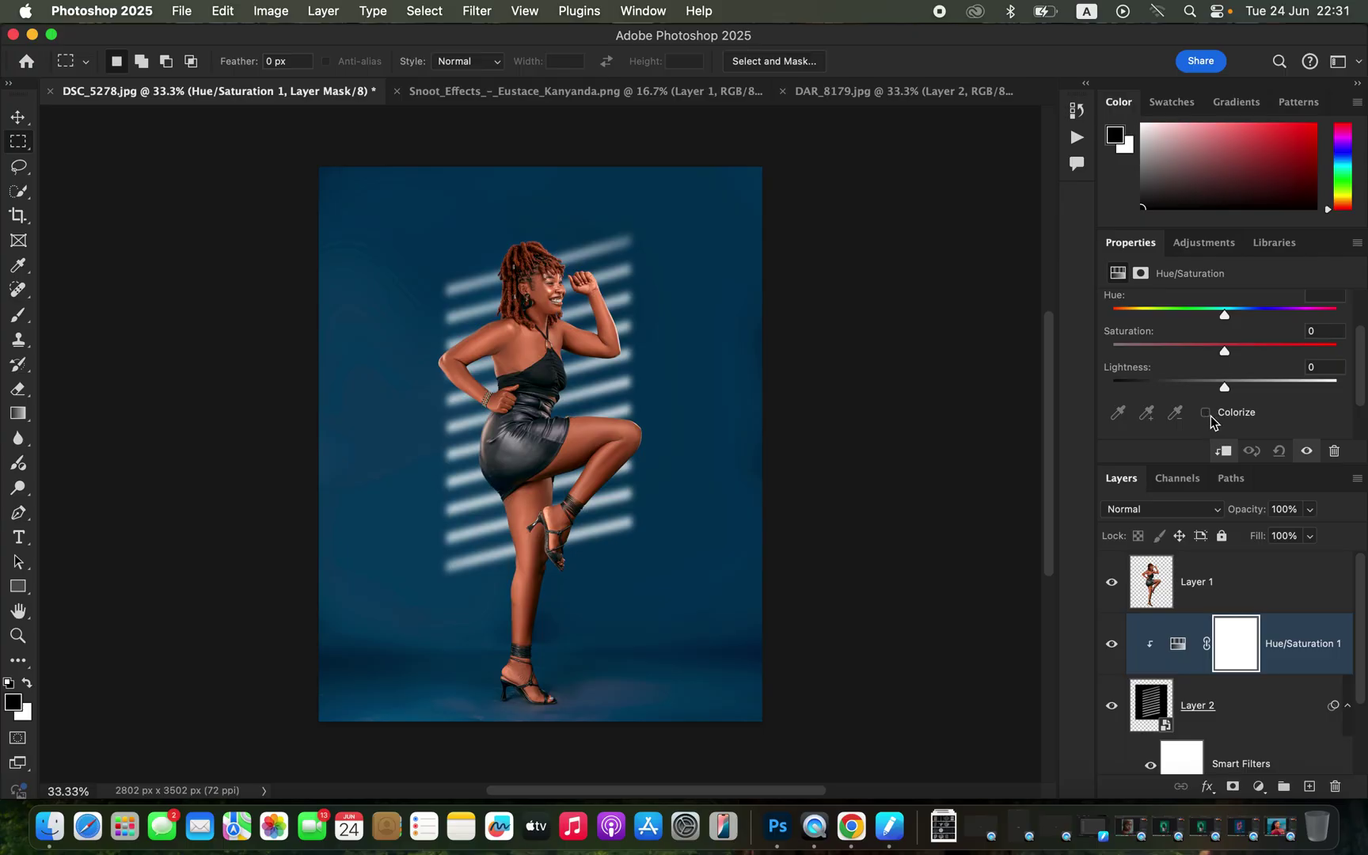
pyautogui.click(1208, 414)
pyautogui.moveTo(1363, 388); pyautogui.dragTo(1364, 383)
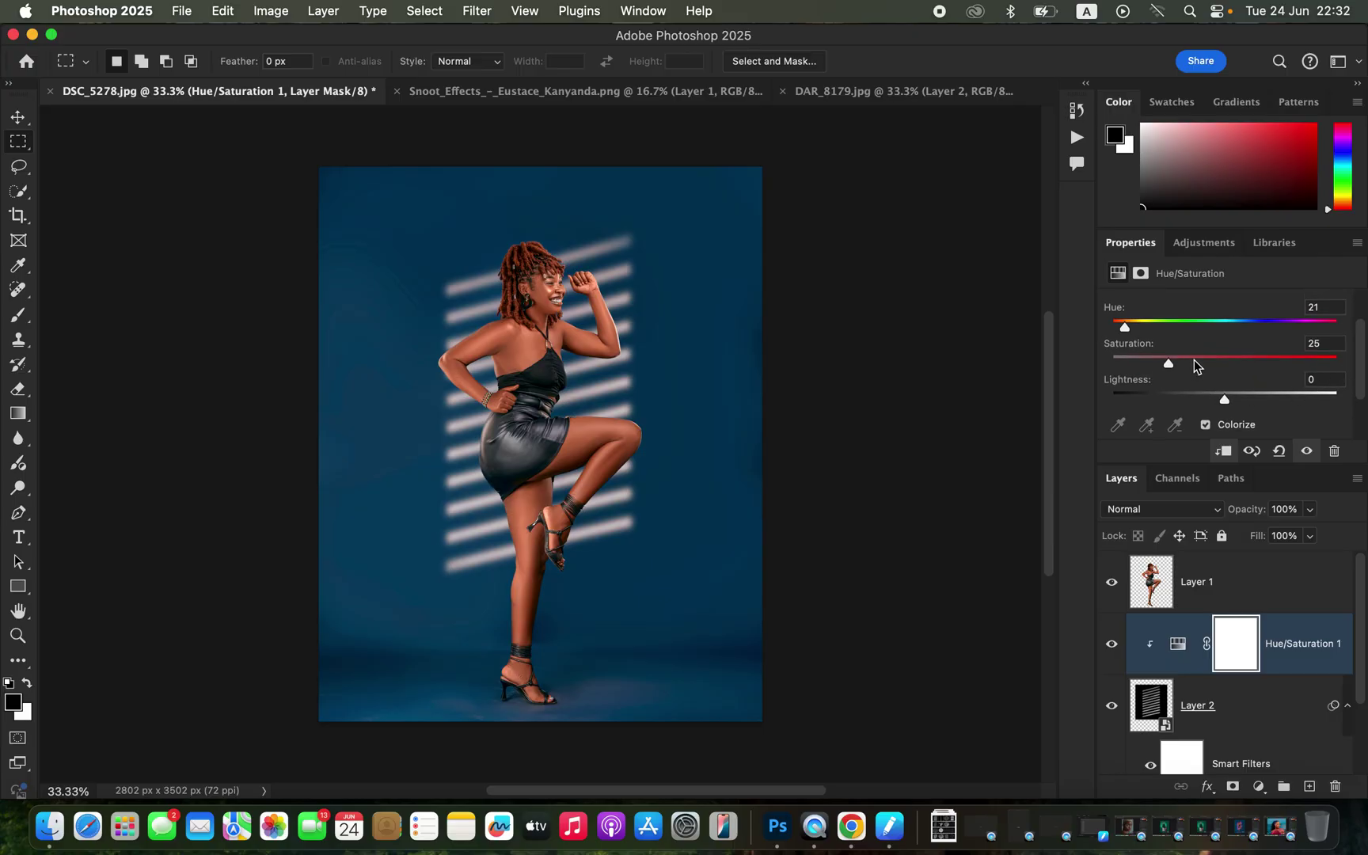
pyautogui.moveTo(1197, 362); pyautogui.dragTo(1350, 360)
pyautogui.click(19, 166)
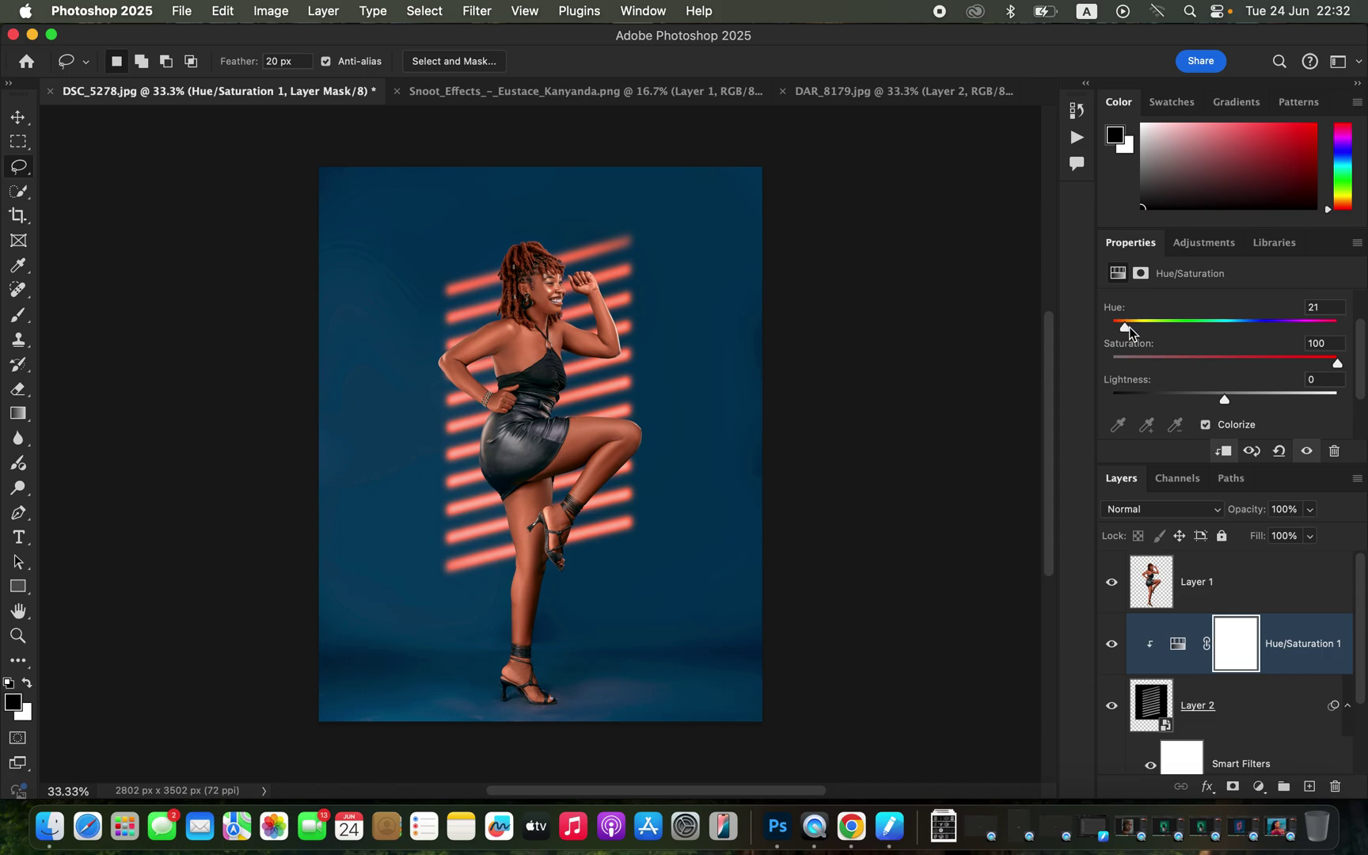
# Tint the stripes magenta by setting the Hue/Saturation adjustment's hue to 307 and saturation to 62
pyautogui.moveTo(1131, 329); pyautogui.dragTo(1221, 320)
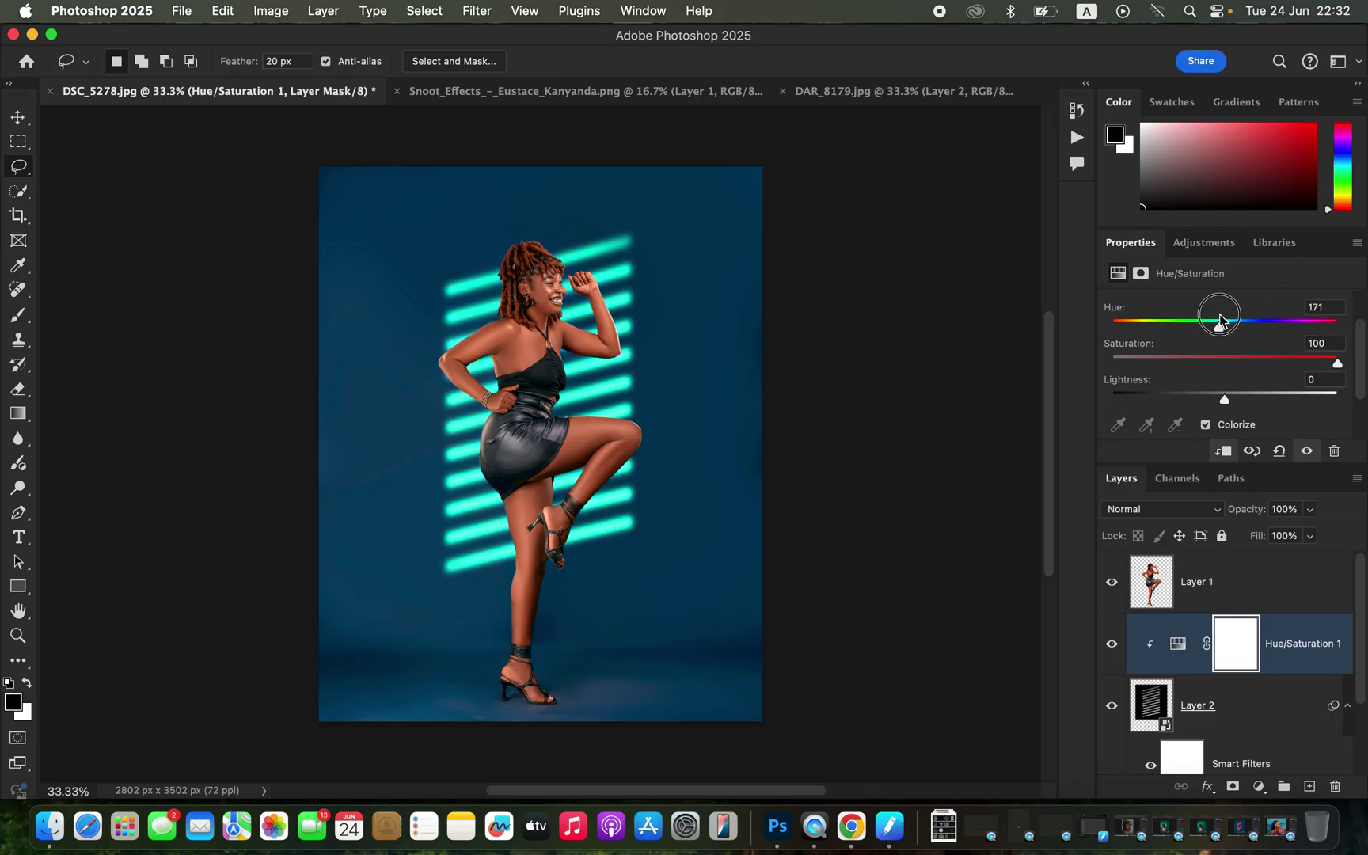
pyautogui.moveTo(1220, 322); pyautogui.dragTo(1313, 311)
pyautogui.moveTo(1319, 309); pyautogui.dragTo(1304, 310)
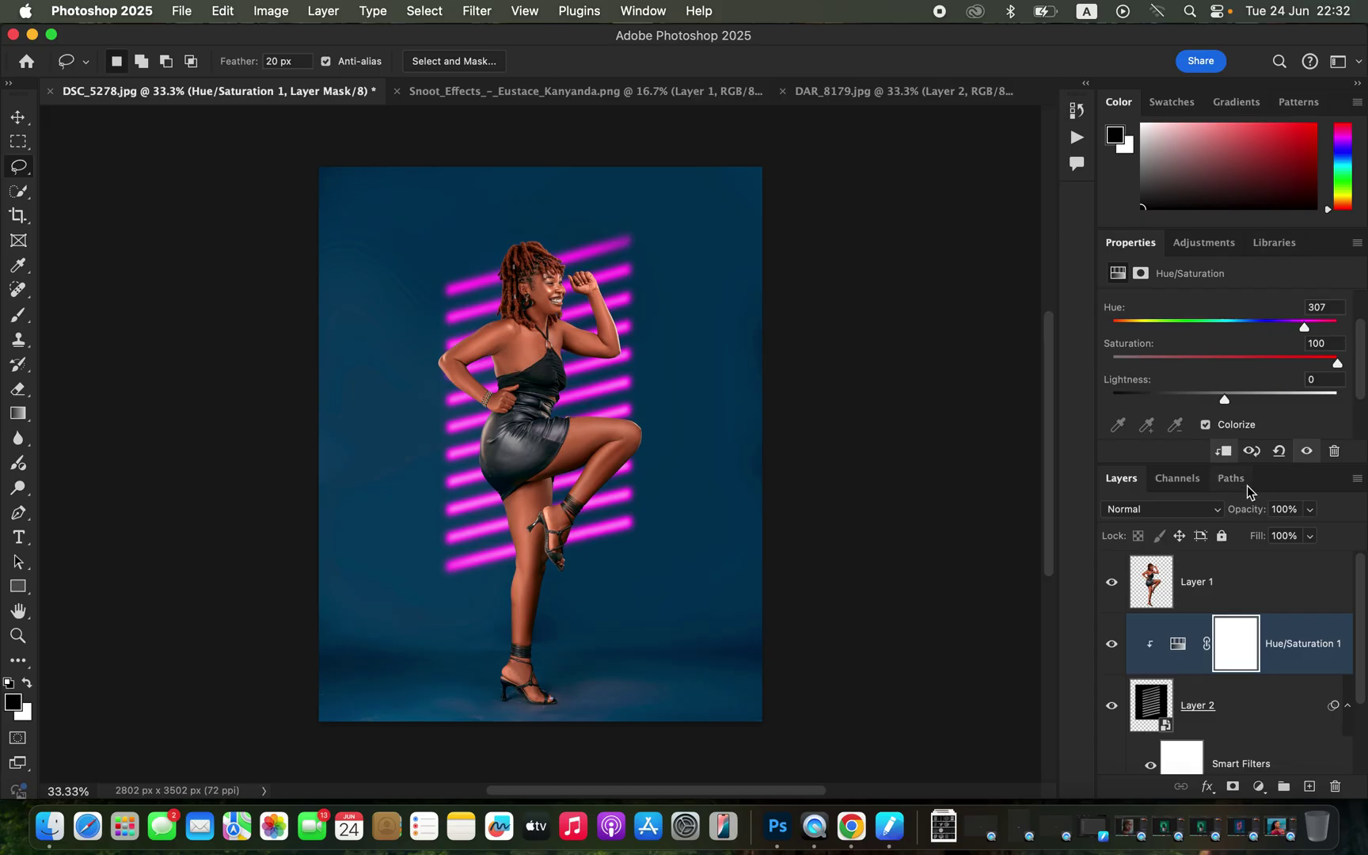
pyautogui.moveTo(1298, 363); pyautogui.dragTo(1255, 365)
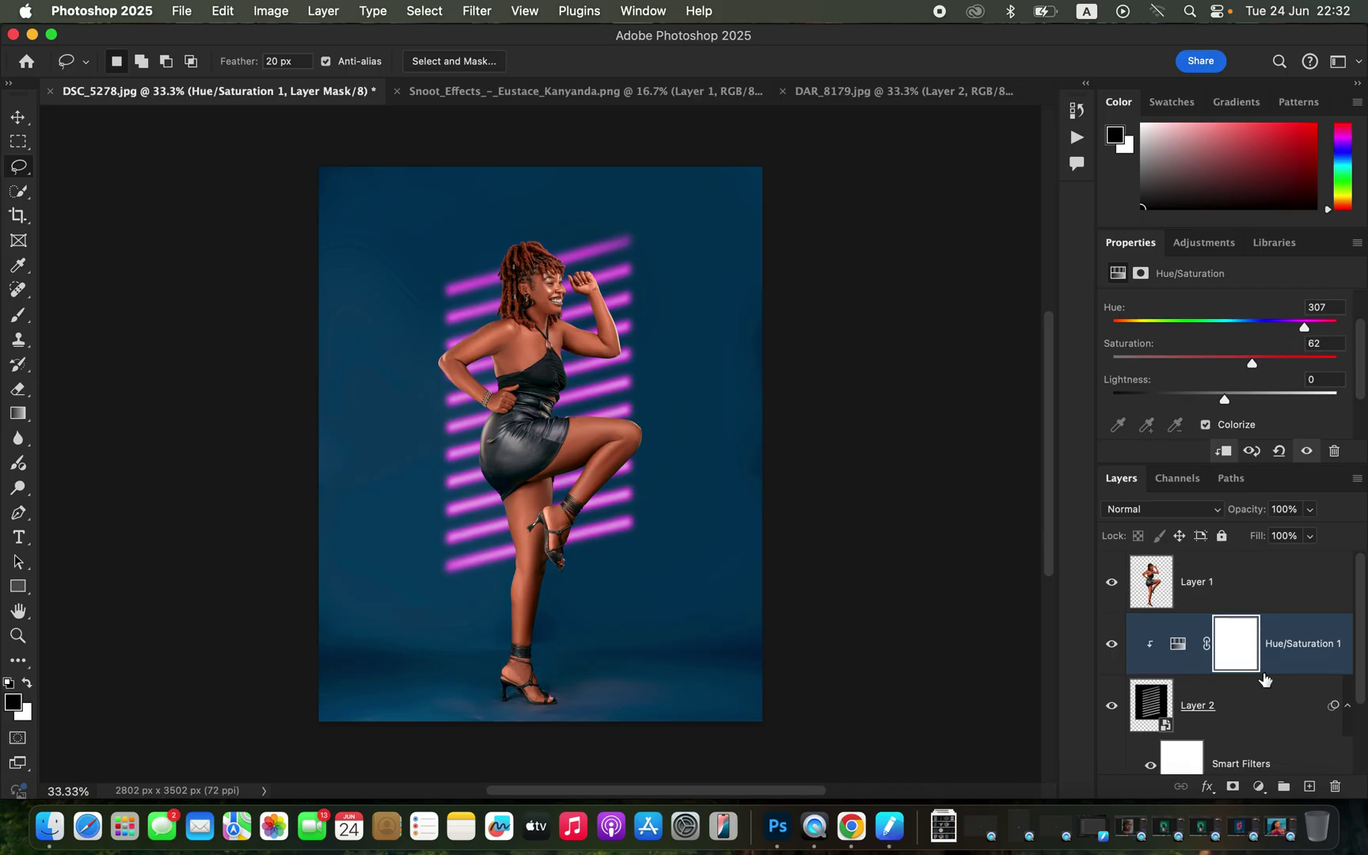
# Scale the stripe pattern smart object down to about 138.6% around its center
pyautogui.scroll(-2, 1265, 679)
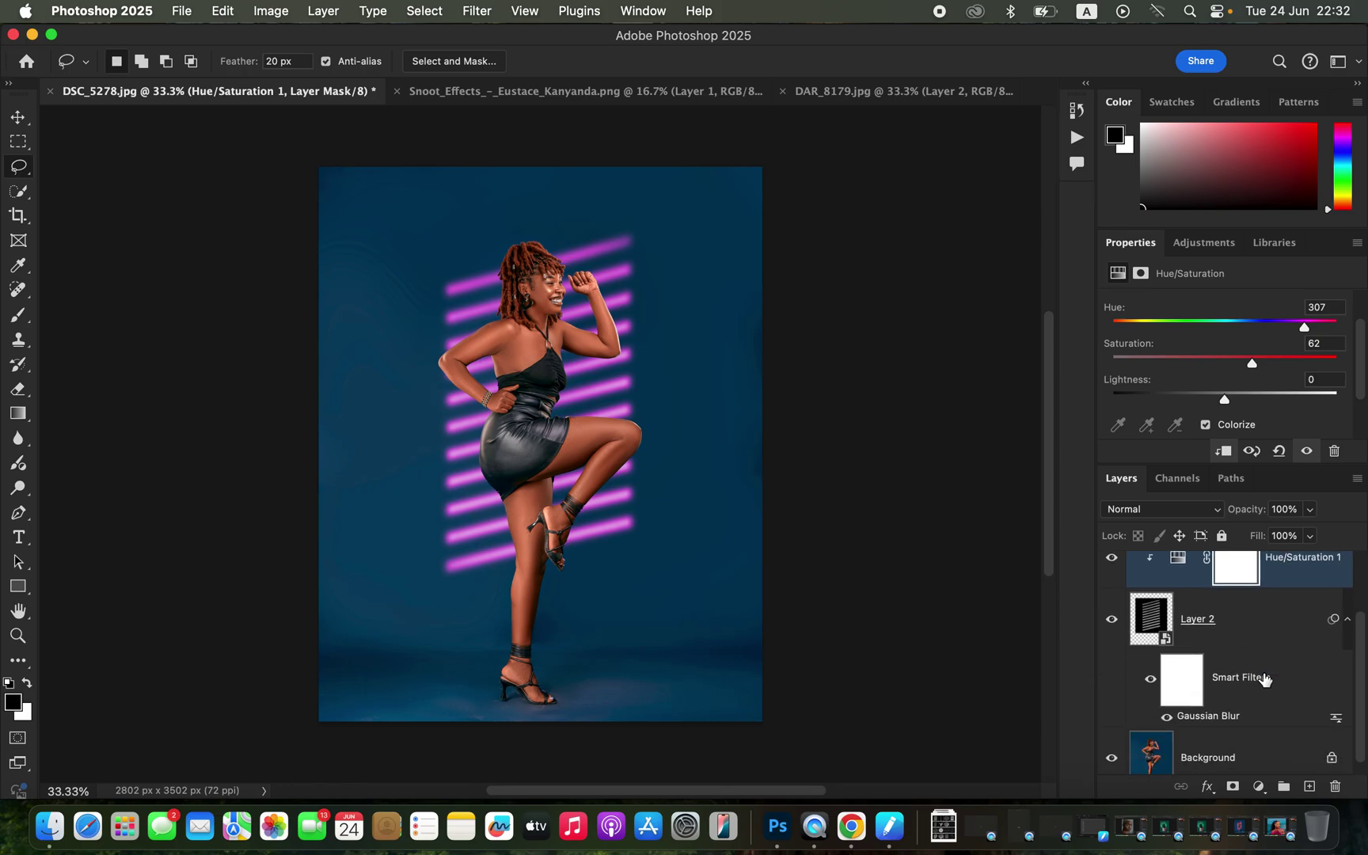
pyautogui.click(1225, 632)
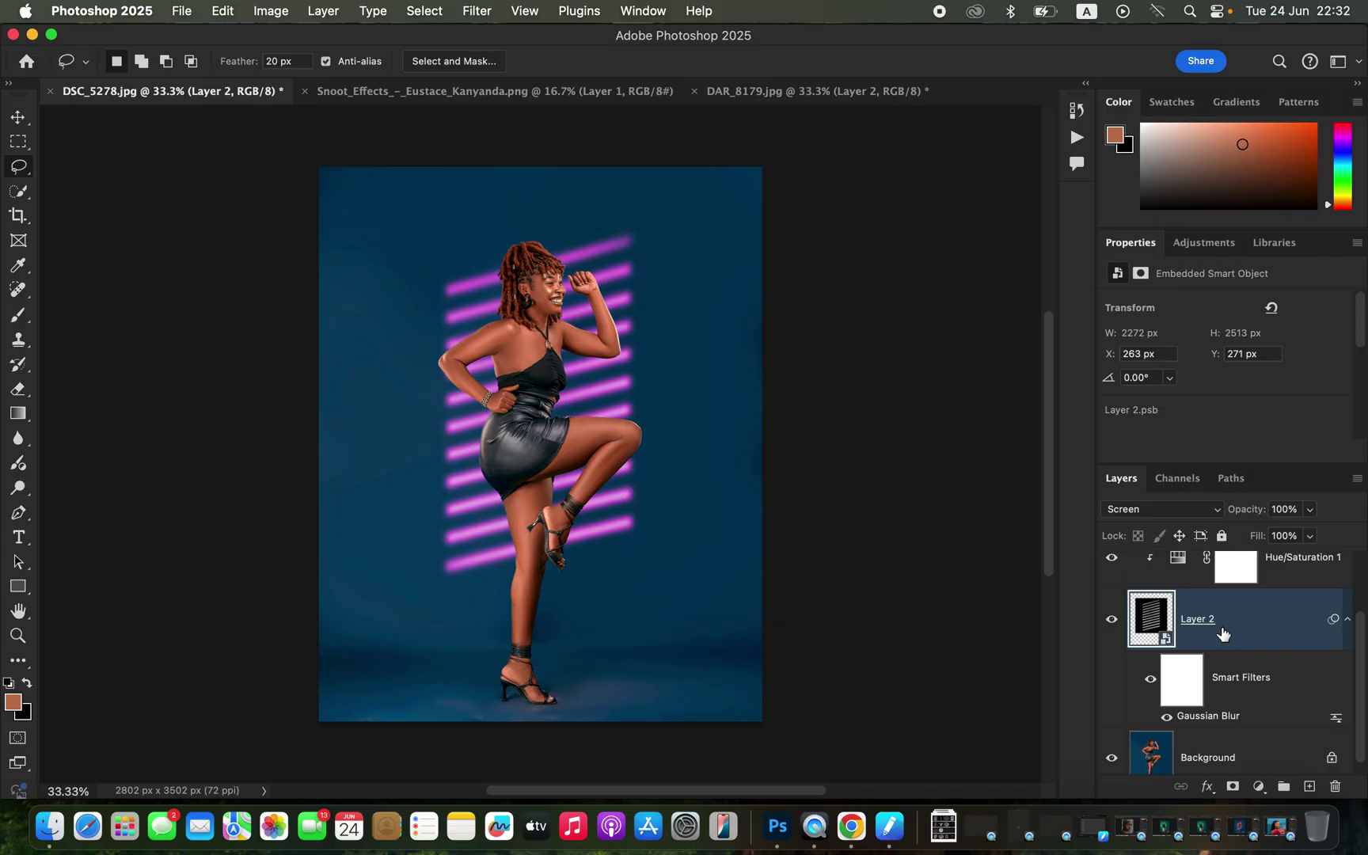
pyautogui.press('super+t')
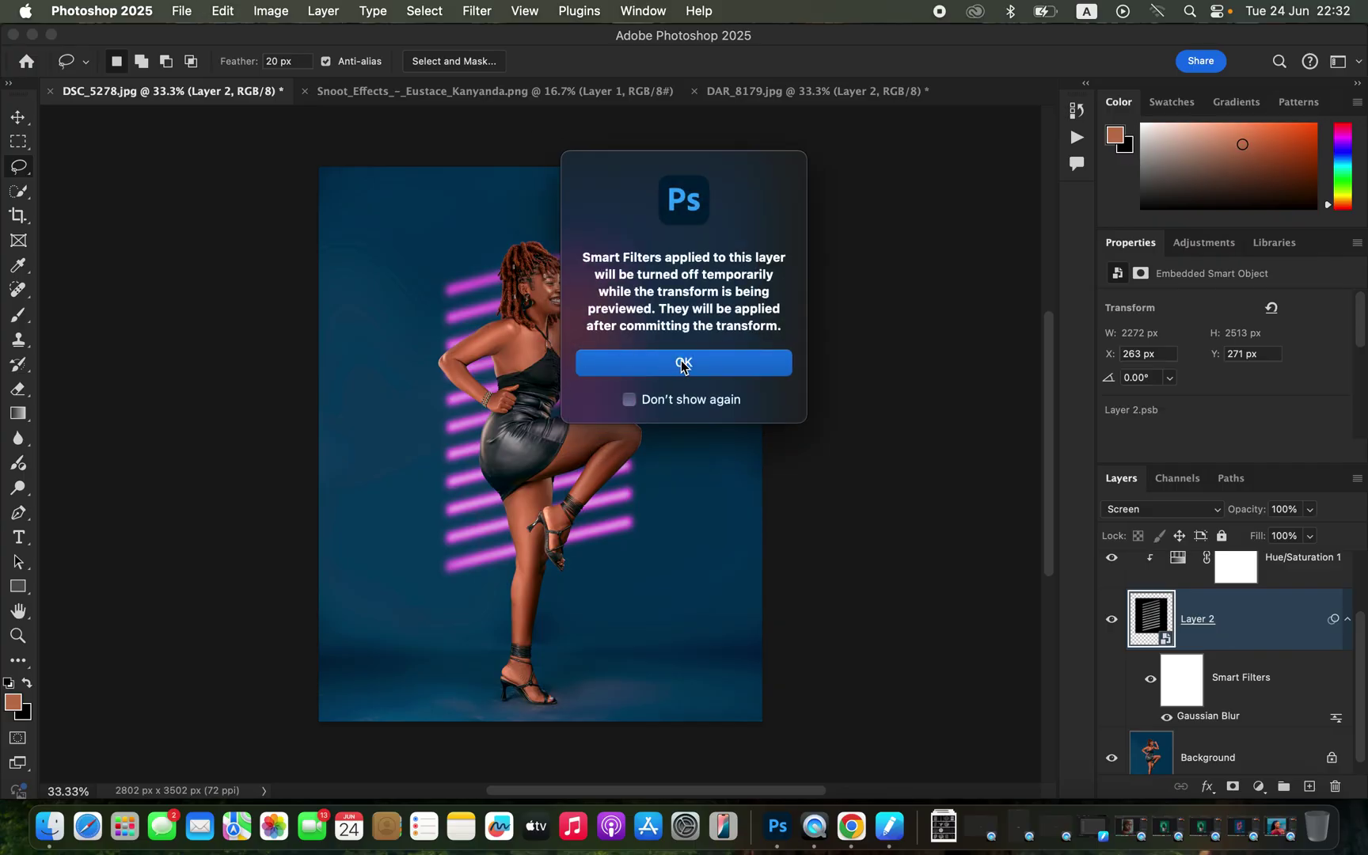
pyautogui.click(681, 364)
pyautogui.moveTo(715, 217); pyautogui.dragTo(704, 215)
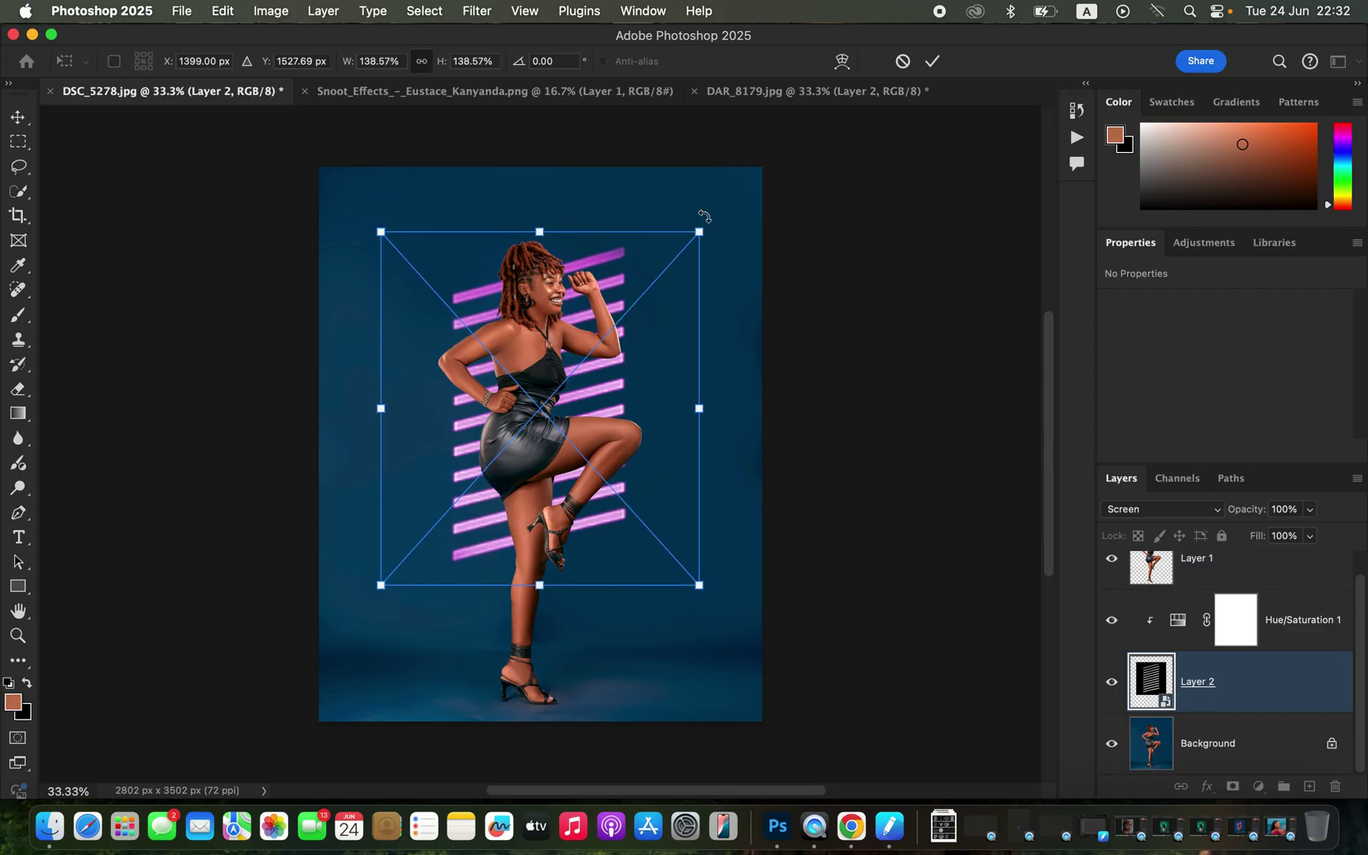
pyautogui.press('Return')
pyautogui.press('l')
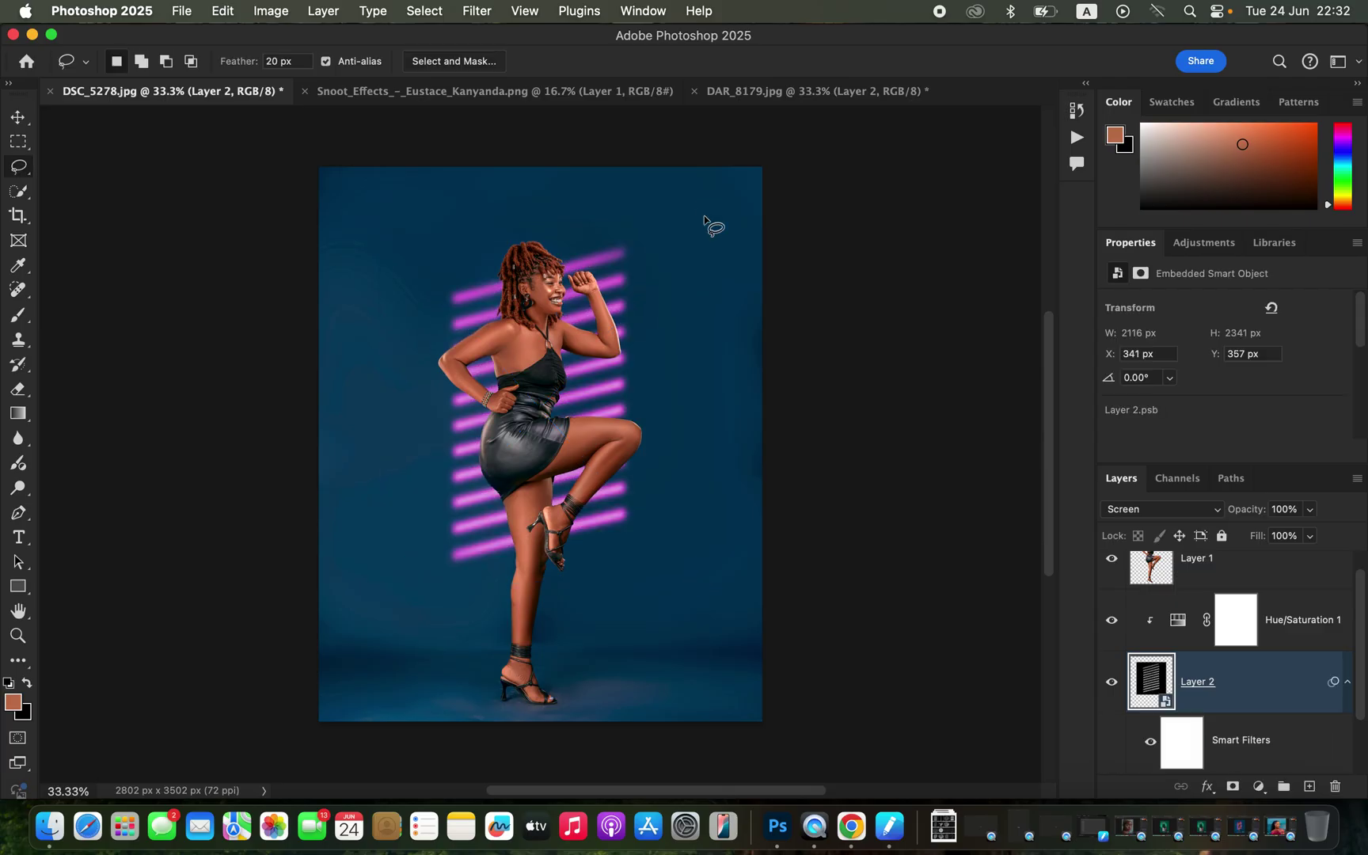
# Edit the stripe pattern's Gaussian Blur smart filter and set its radius to 21.9 px
pyautogui.moveTo(1362, 642); pyautogui.dragTo(1363, 677)
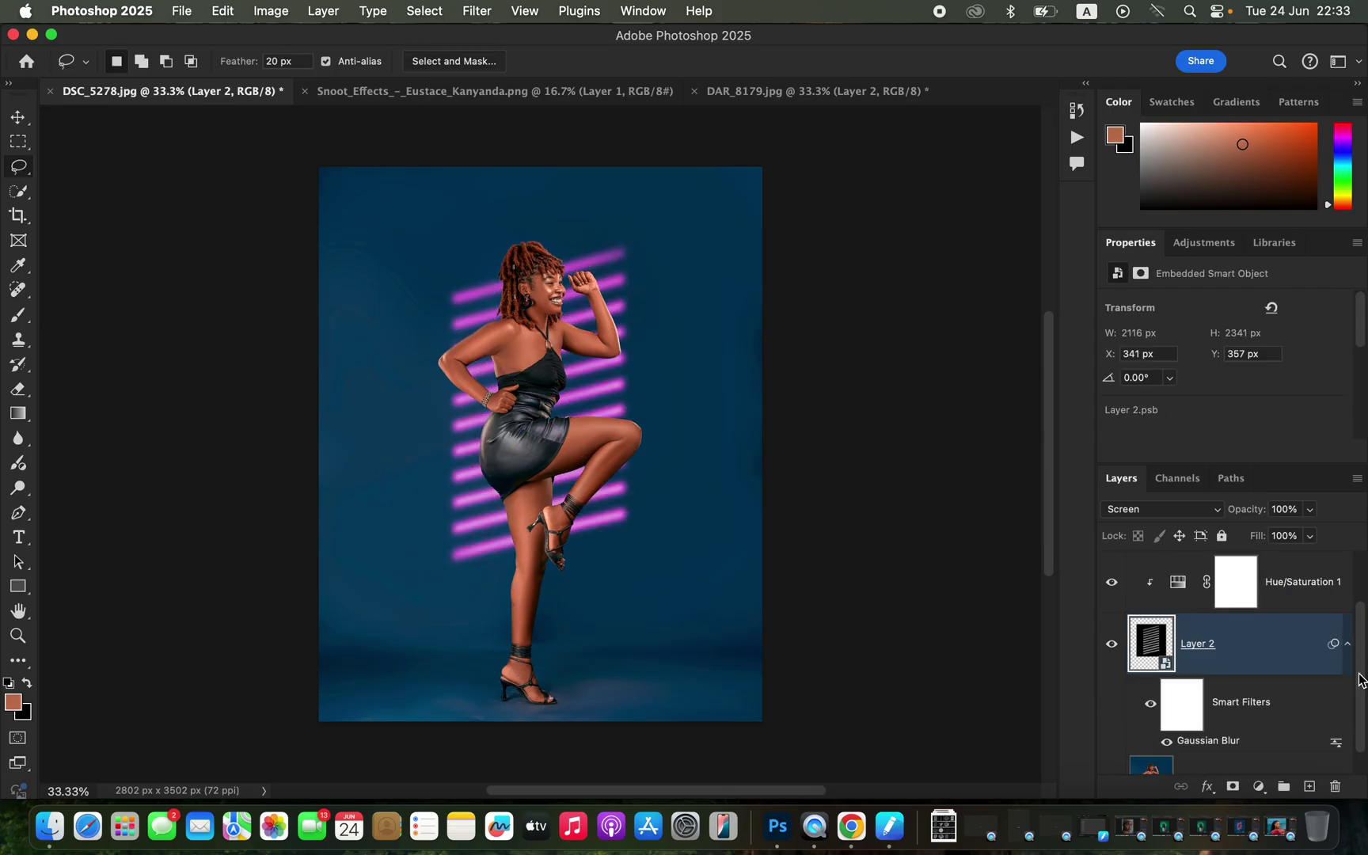
pyautogui.doubleClick(1244, 742)
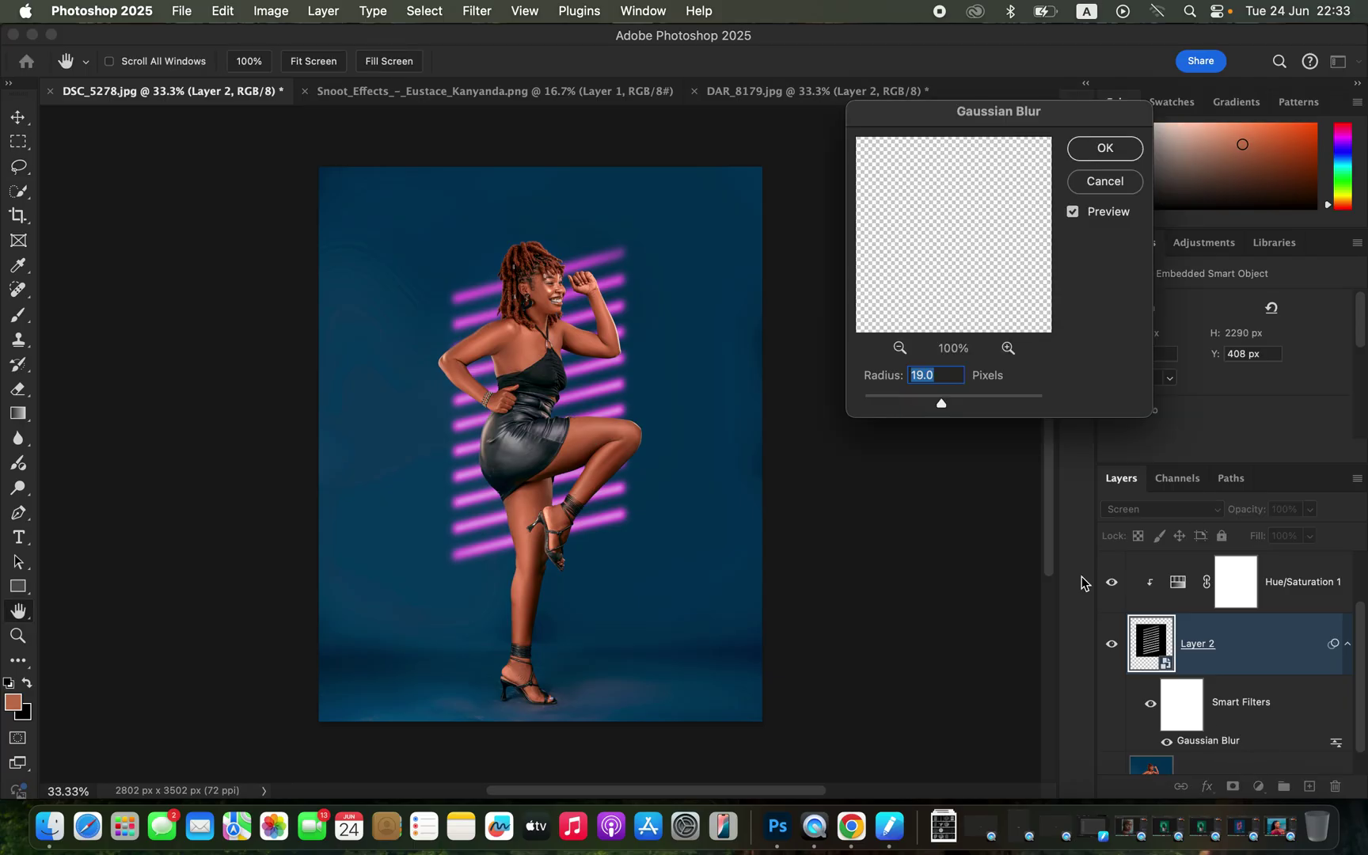
pyautogui.moveTo(941, 404); pyautogui.dragTo(944, 404)
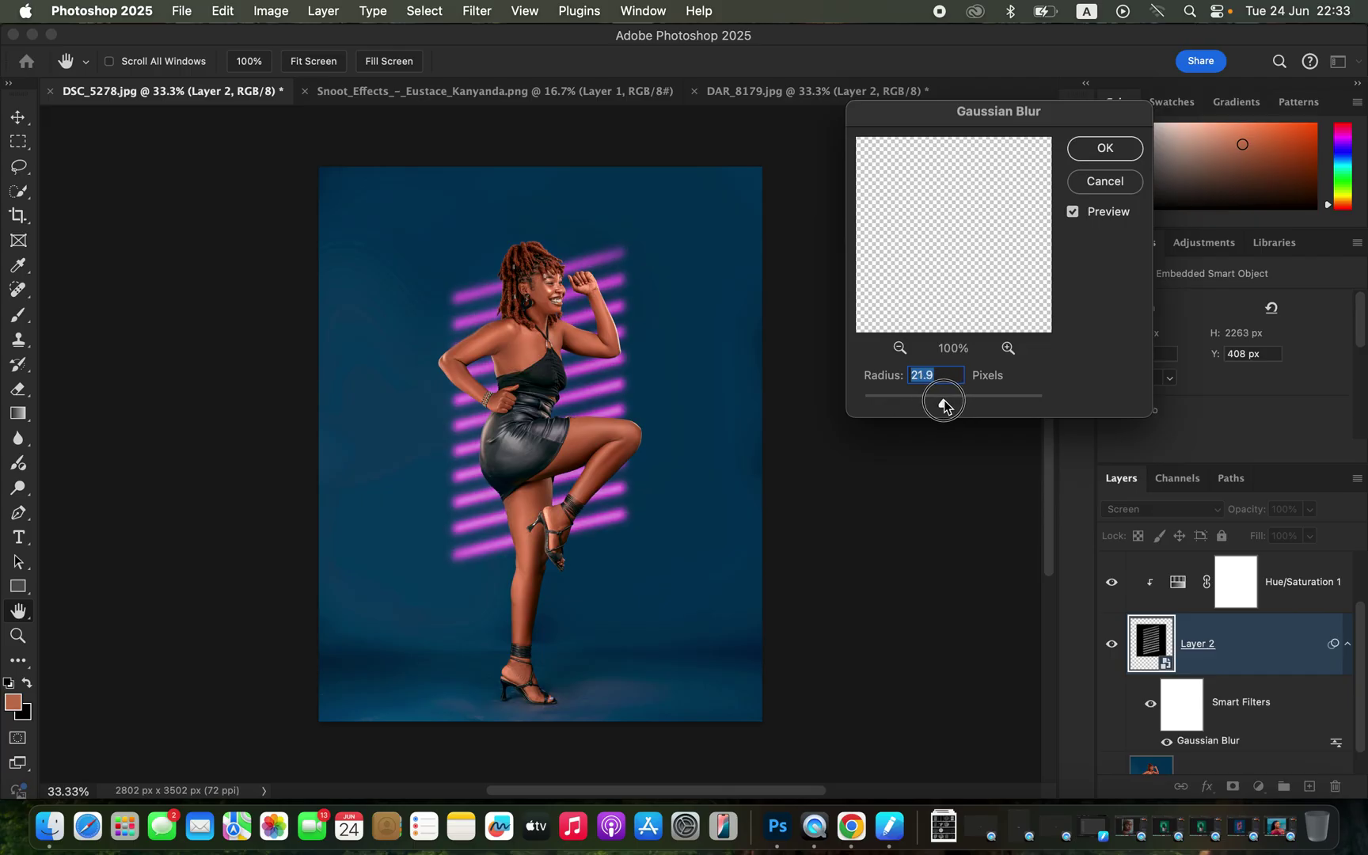
pyautogui.click(1108, 149)
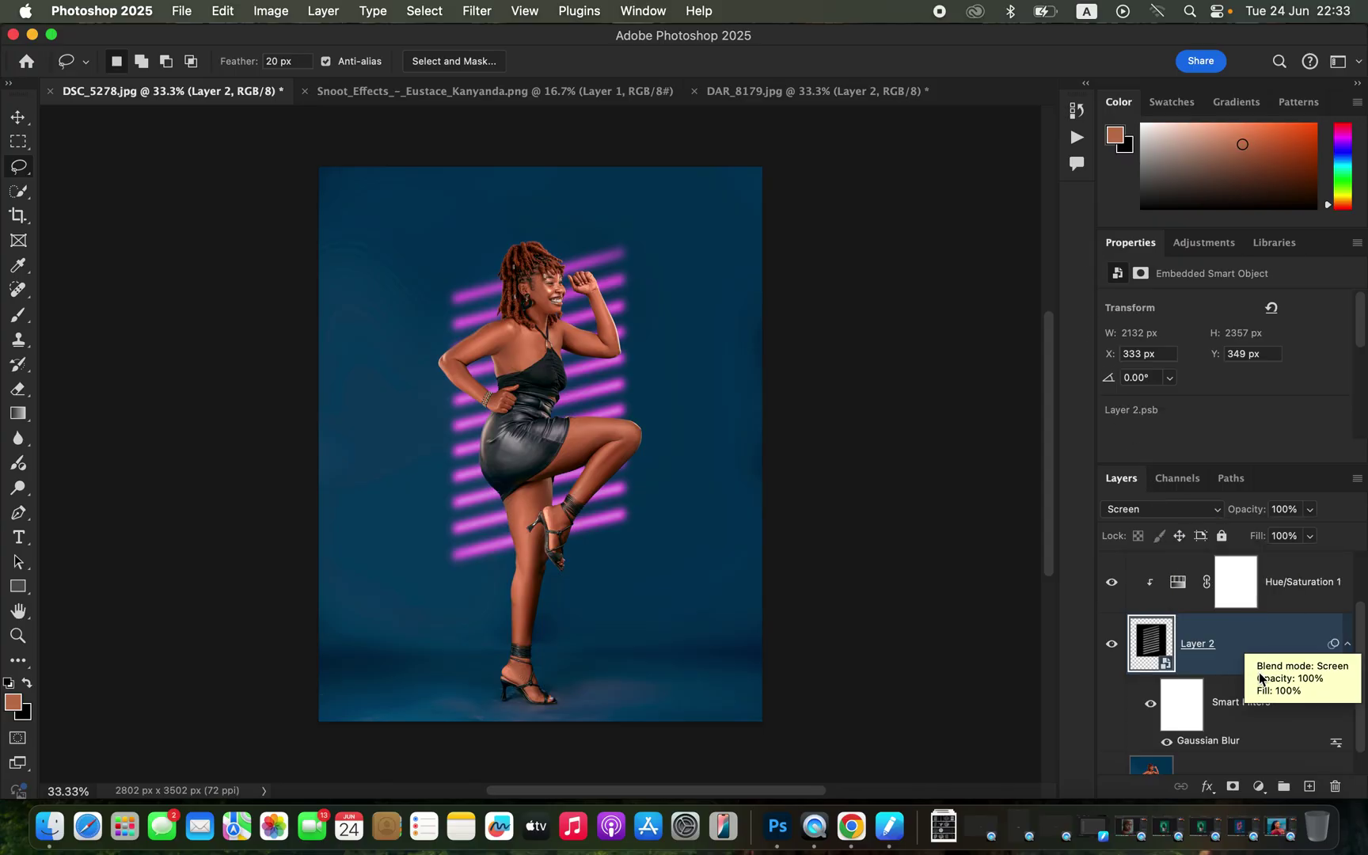
# Compare the portrait before and after the effect by toggling the visibility of all layers except Background
pyautogui.scroll(-2, 1259, 673)
pyautogui.scroll(3, 1259, 678)
pyautogui.scroll(-3, 1259, 678)
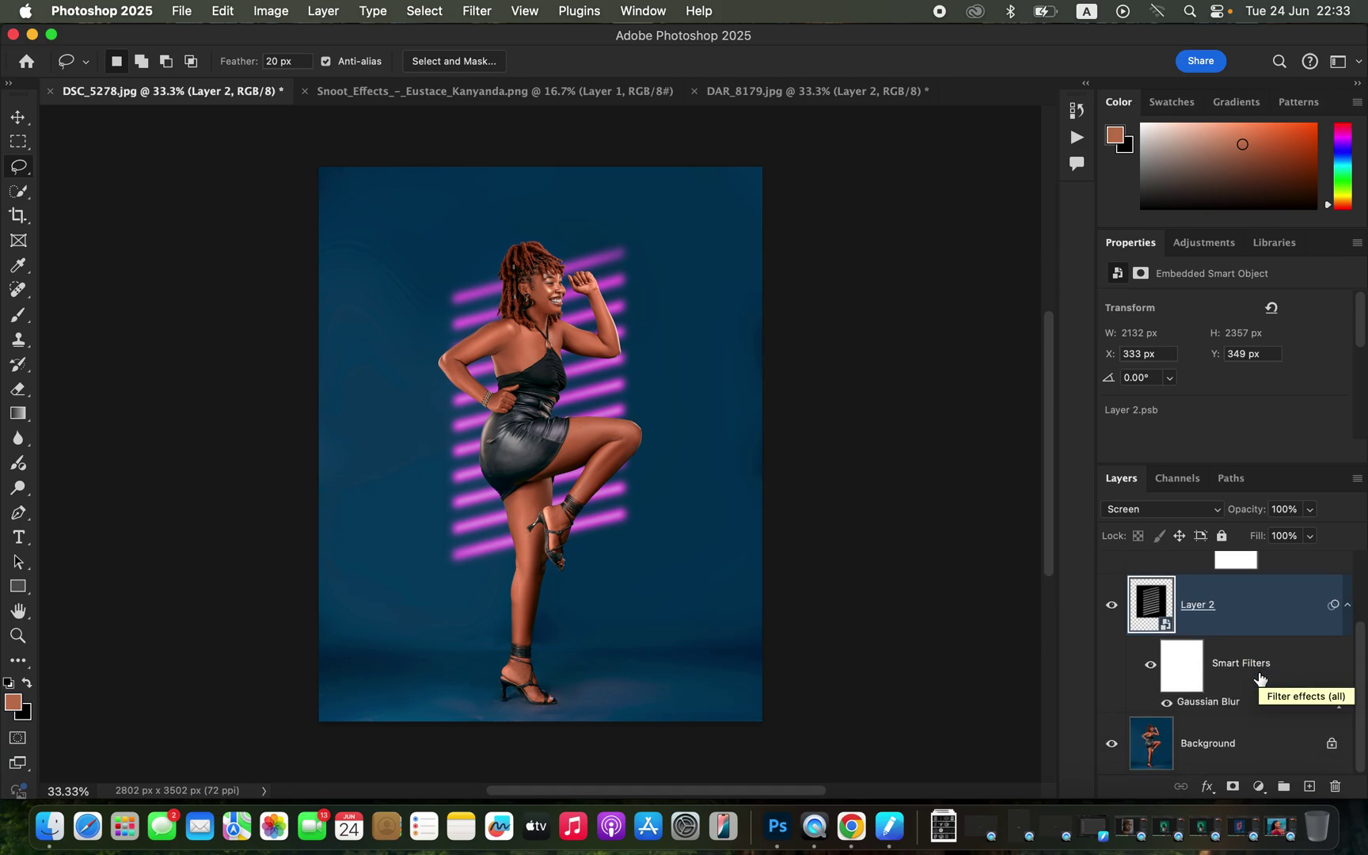
pyautogui.keyDown('alt'); pyautogui.click(1113, 757); pyautogui.keyUp('alt')
pyautogui.keyDown('alt'); pyautogui.click(1112, 758); pyautogui.keyUp('alt')
pyautogui.keyDown('alt'); pyautogui.click(1112, 757); pyautogui.keyUp('alt')
pyautogui.keyDown('alt'); pyautogui.click(1112, 757); pyautogui.keyUp('alt')
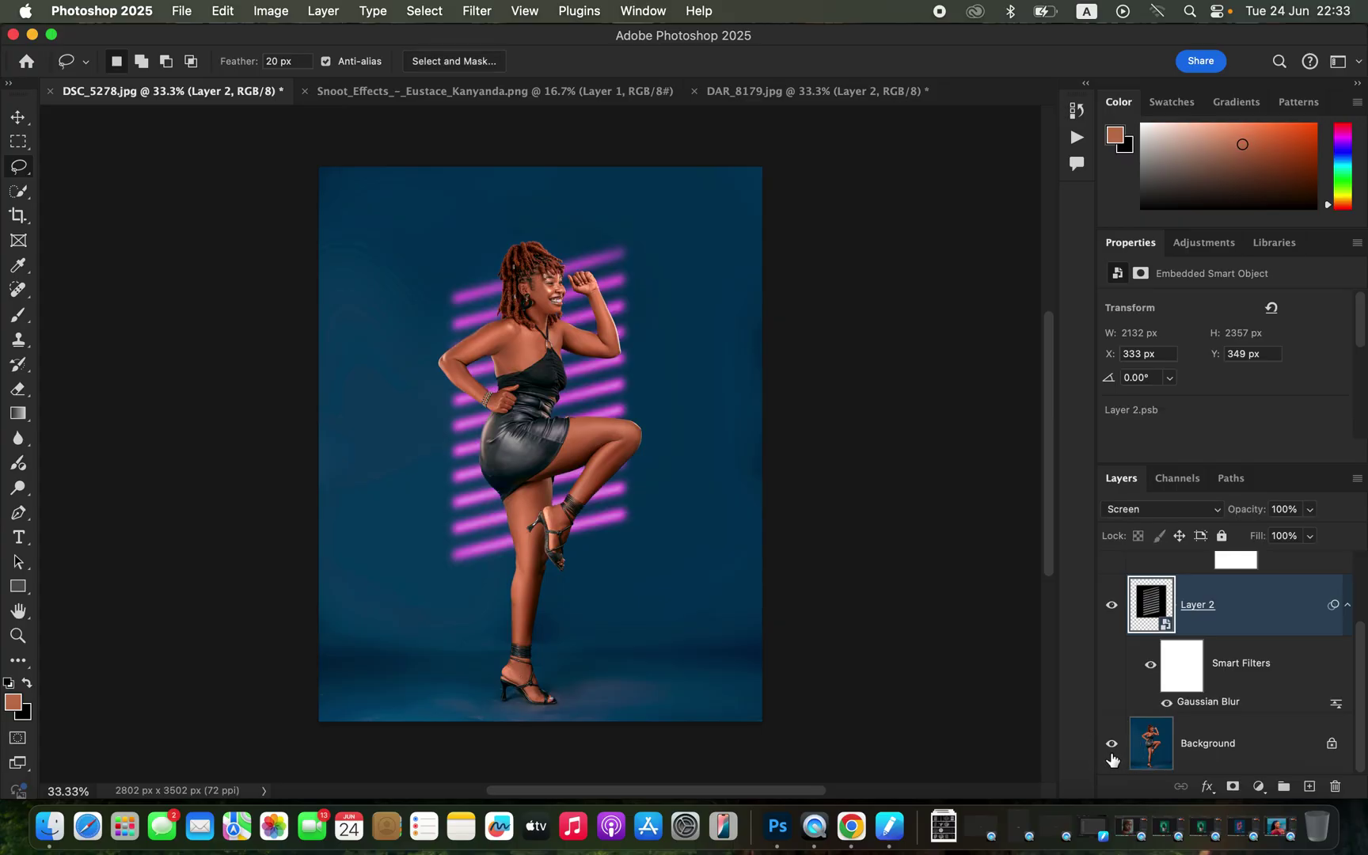